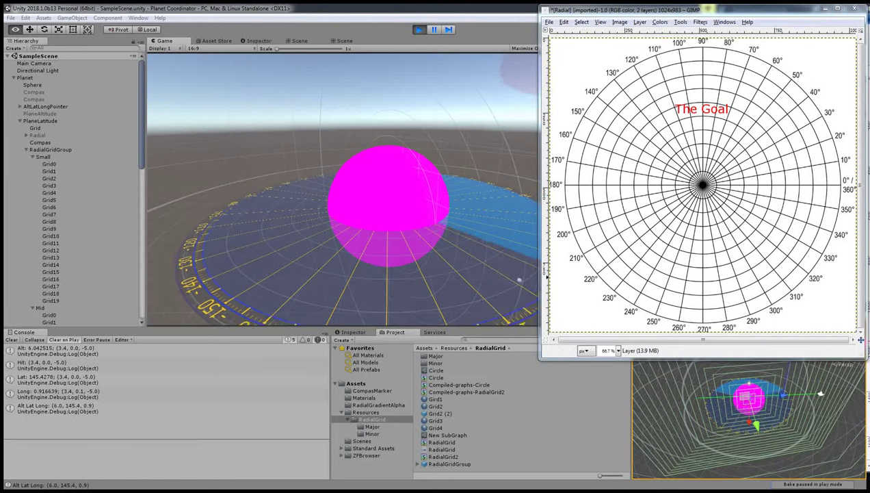
Switch from the GIMP reference image back to the Unity editor with Alt+Tab.
key(alt+Tab)
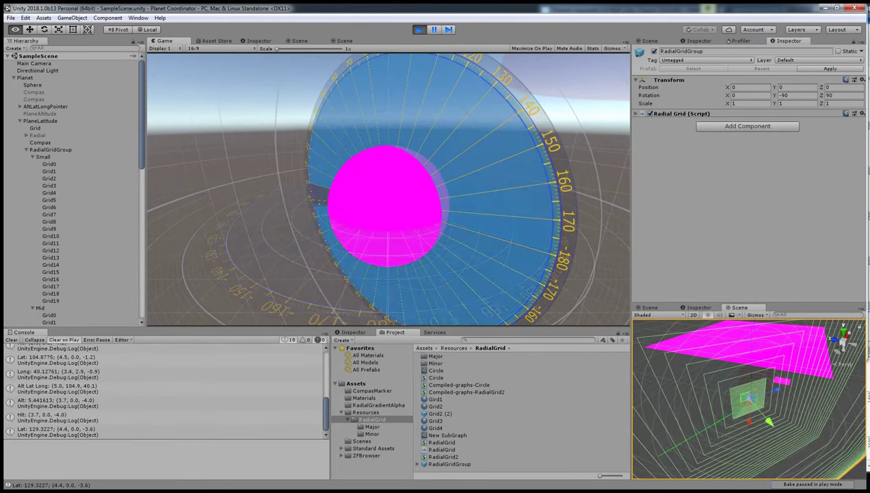
Expand PlaneLongitude's RadialGridGroup to list the Small and Mid grid sub-groups.
click(42, 156)
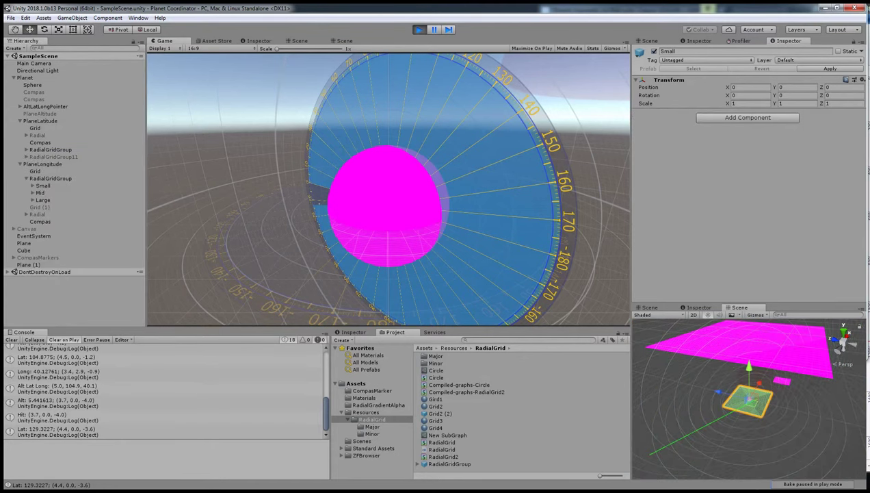
click(50, 178)
key(Left)
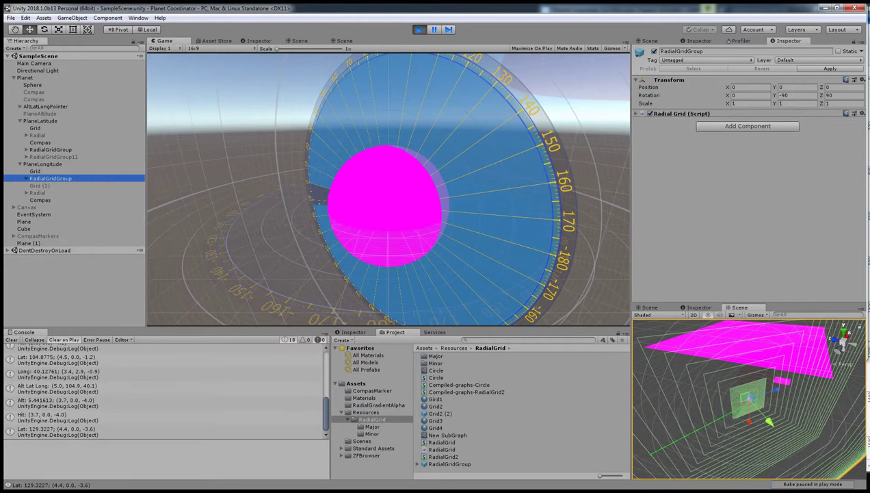
key(alt+Right)
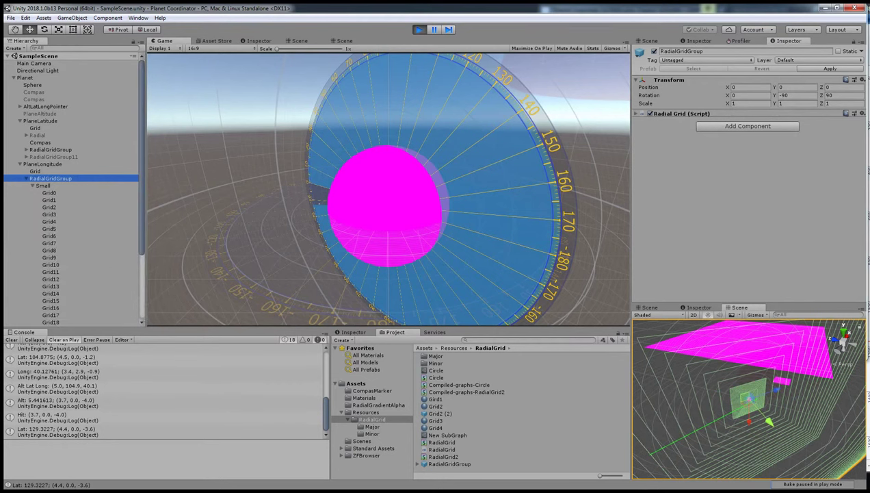
key(Down)
key(Left)
click(32, 192)
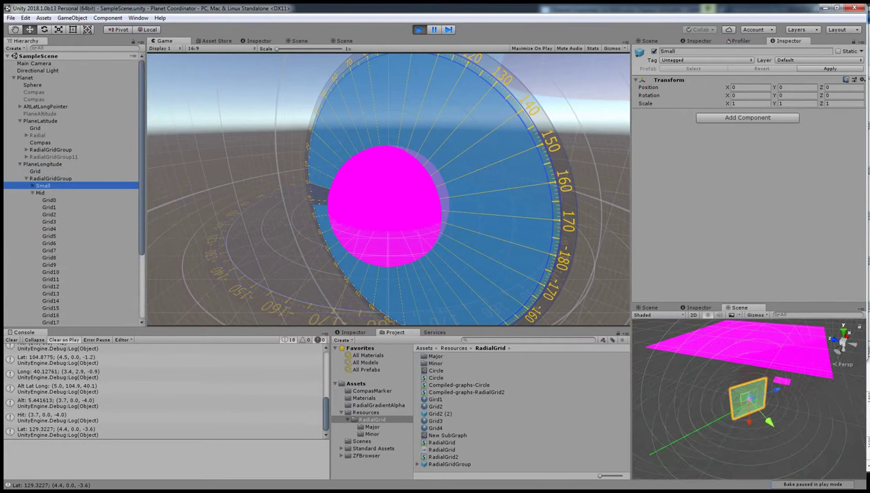
key(Down)
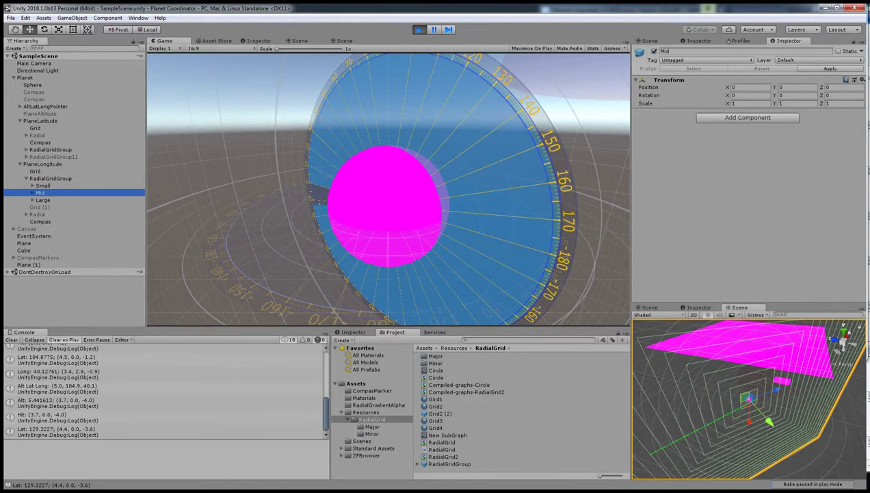
Expand Large to list Grid0–Grid19, frame it with F, then select Small.
key(Left)
key(Down)
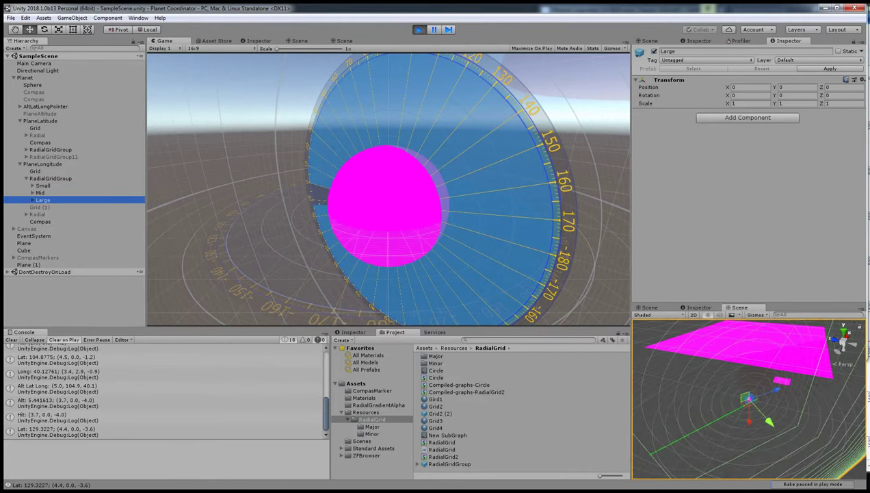
key(Right)
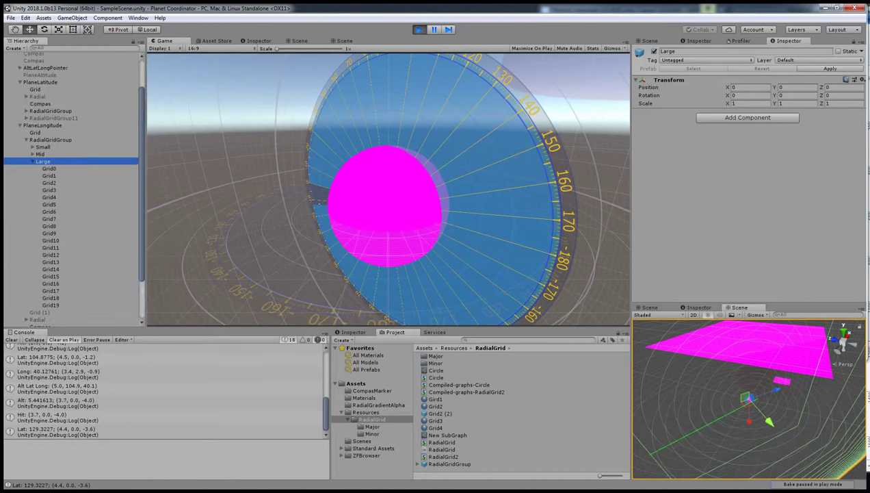
key(f)
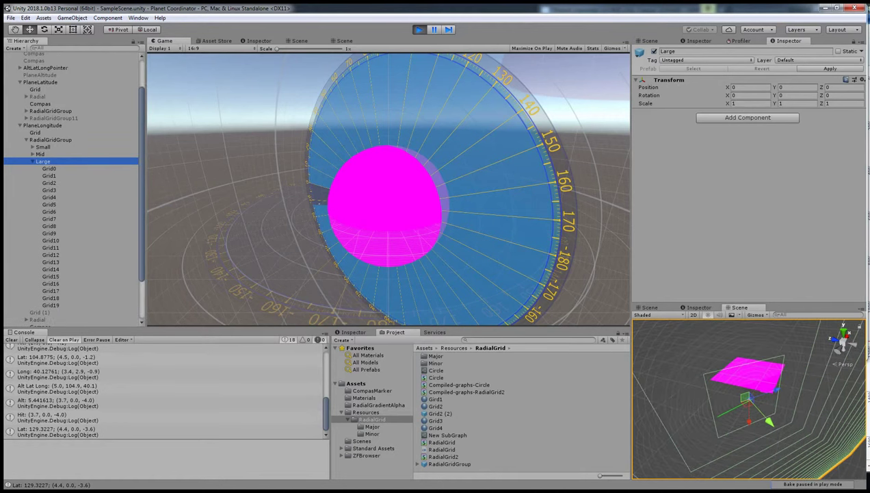
click(42, 147)
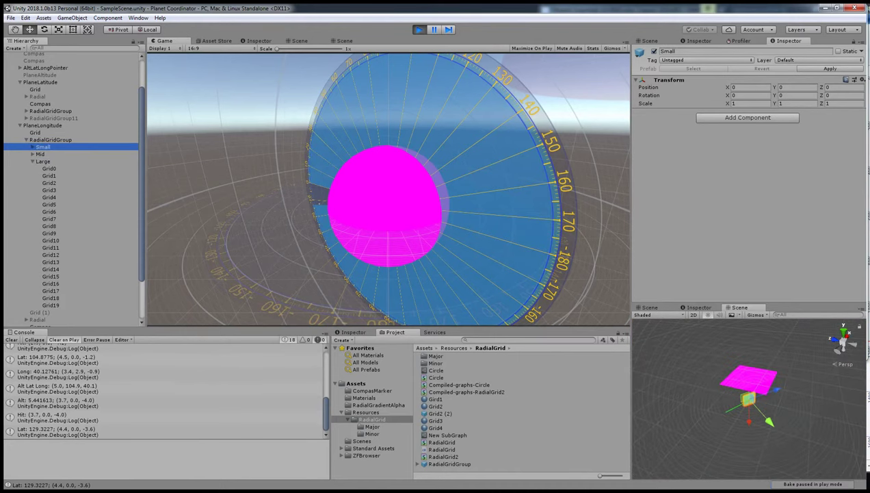
Show the Scene in the main view and inspect Main Camera, Mid and Small groups.
key(ctrl+1)
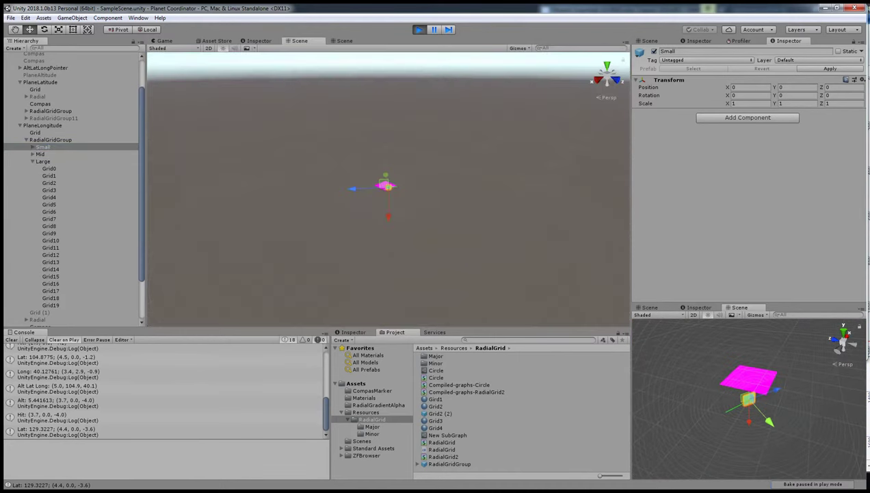
scroll(72, 185, up, 3)
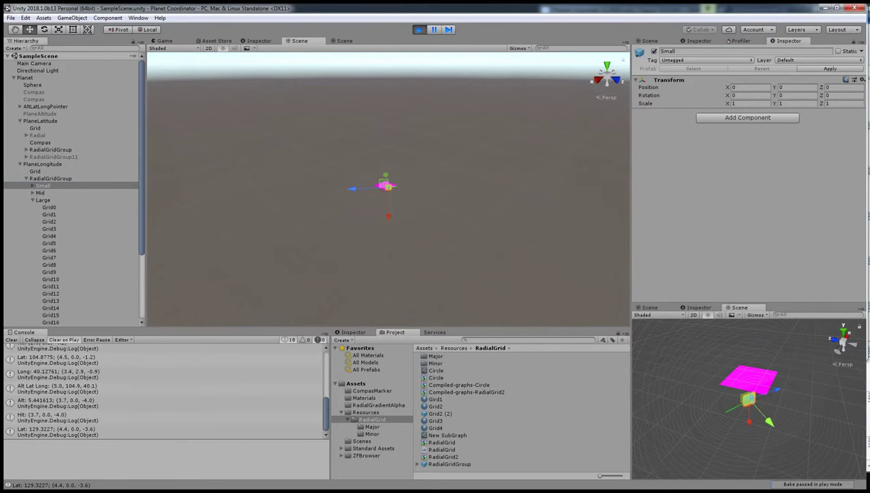
click(33, 63)
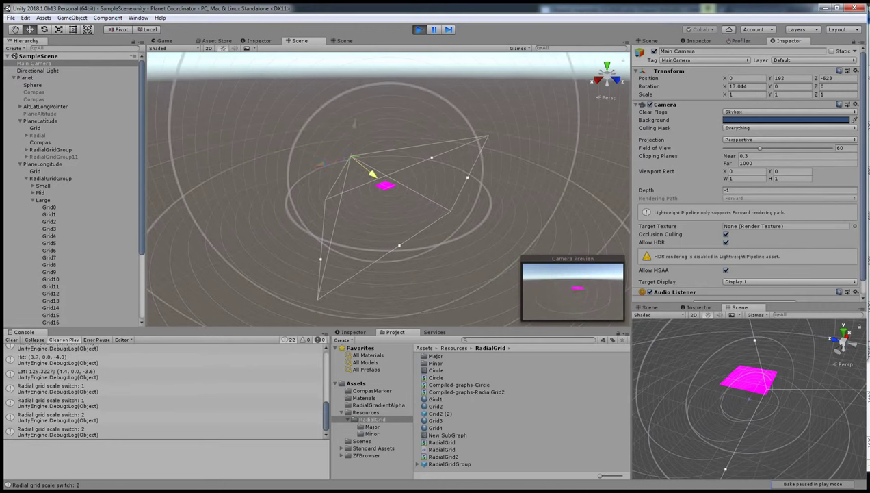
click(39, 193)
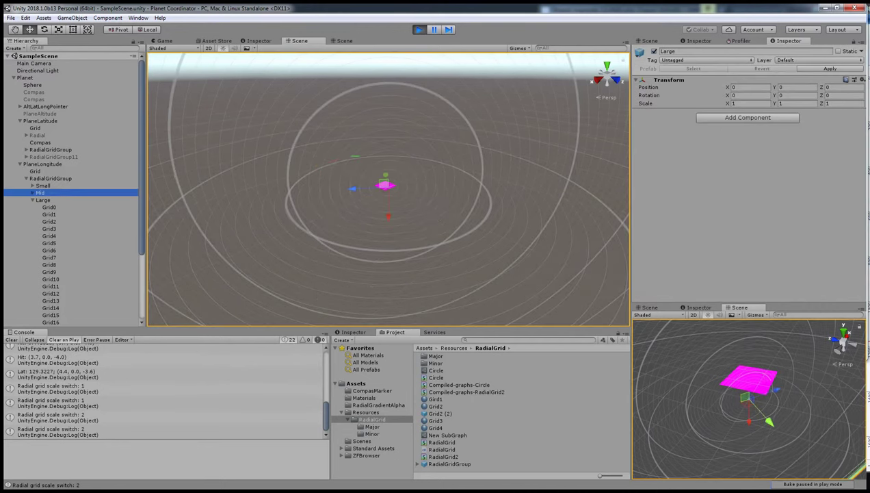
click(42, 186)
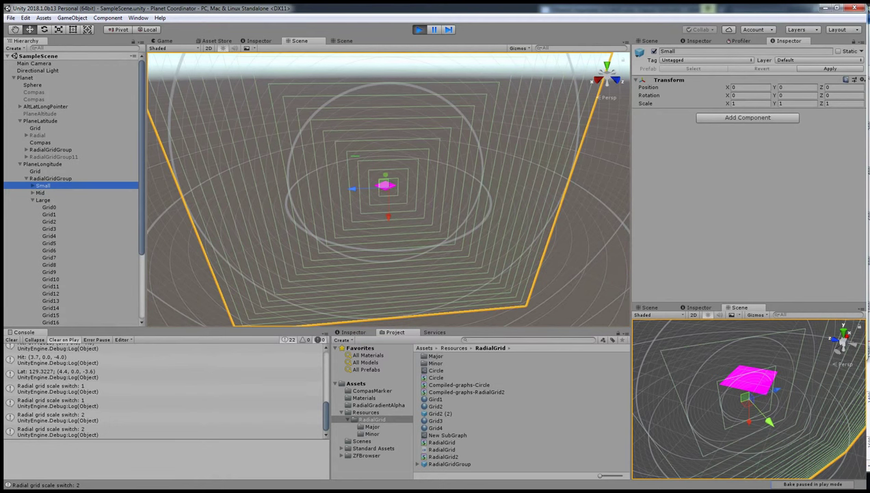
Recheck the Main Camera position against Small and Mid until the console reports scale switch 1.
click(34, 63)
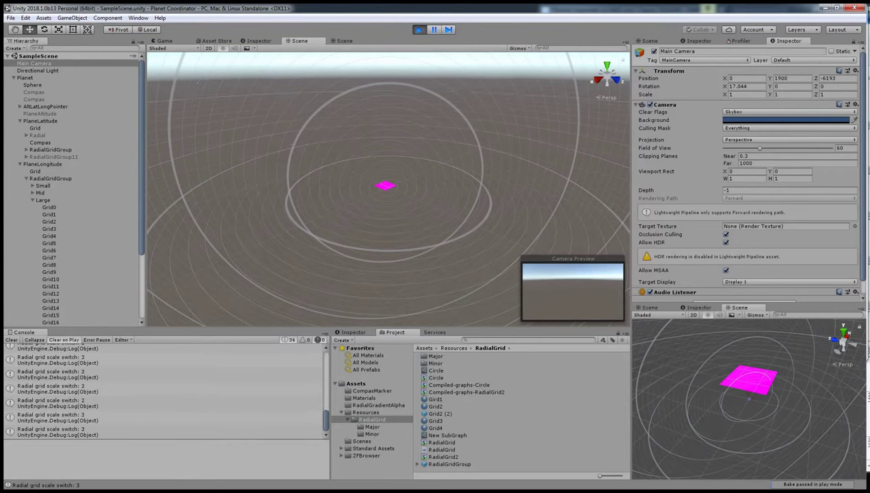
click(42, 186)
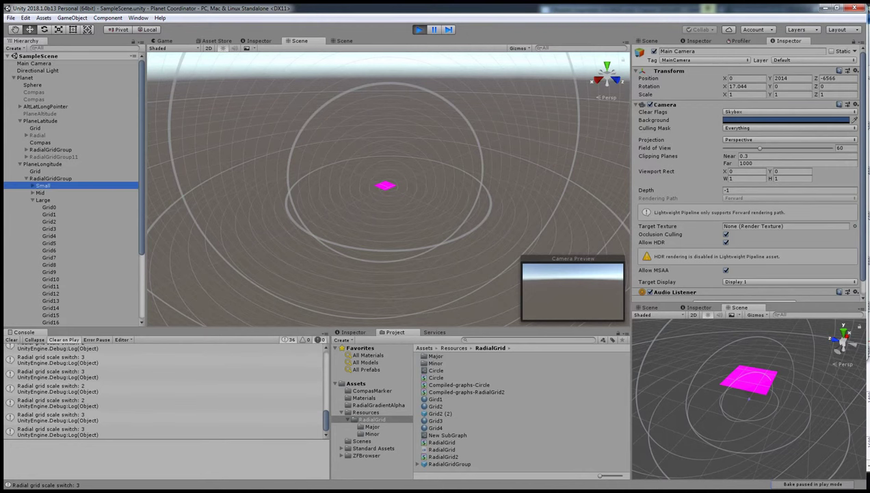
click(40, 193)
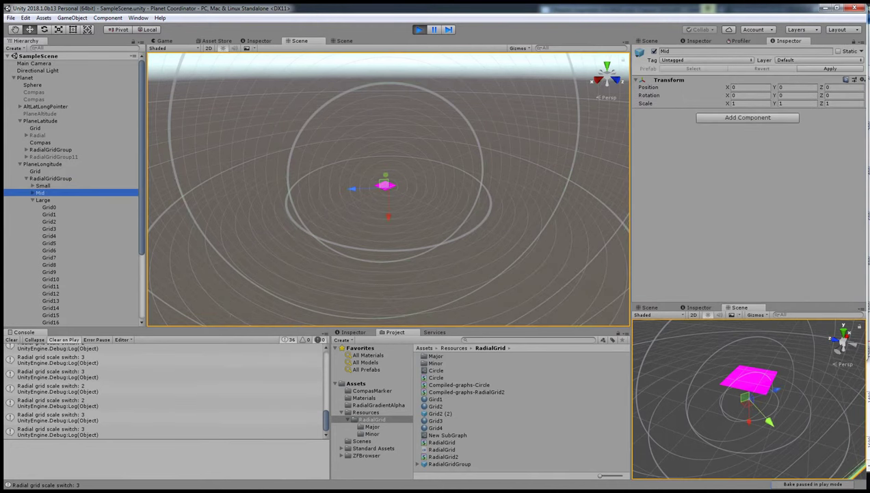
click(34, 63)
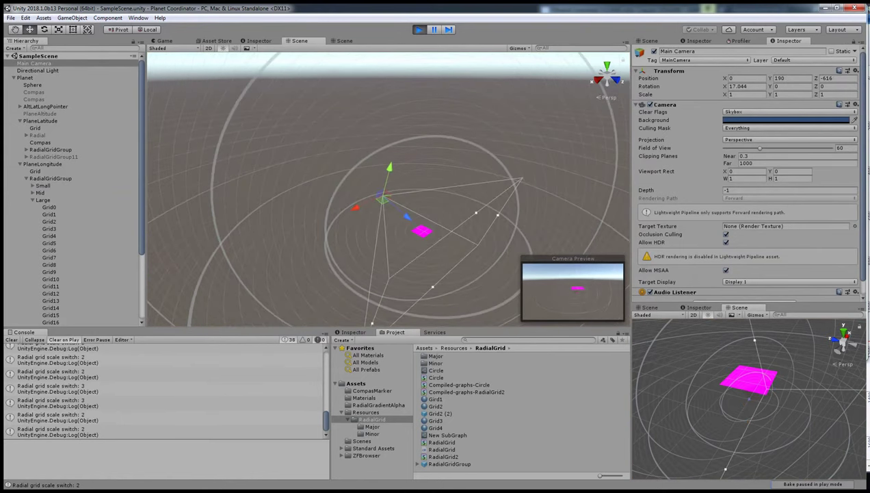
click(42, 186)
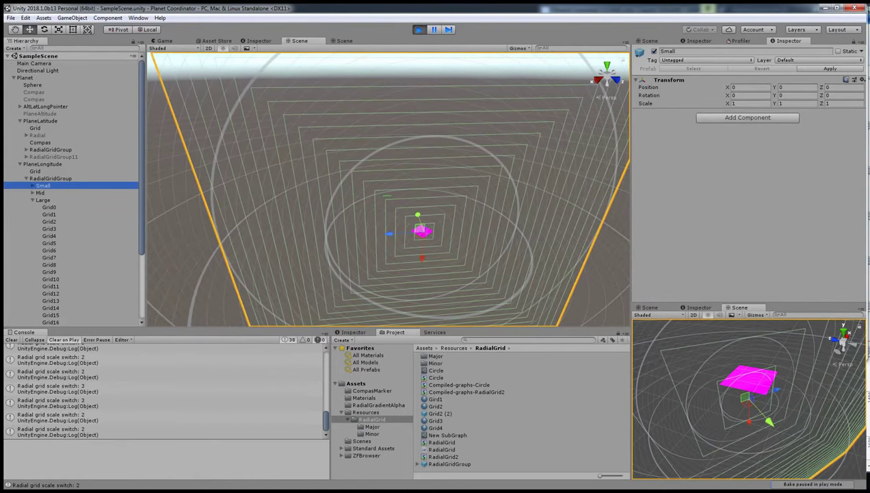
click(34, 63)
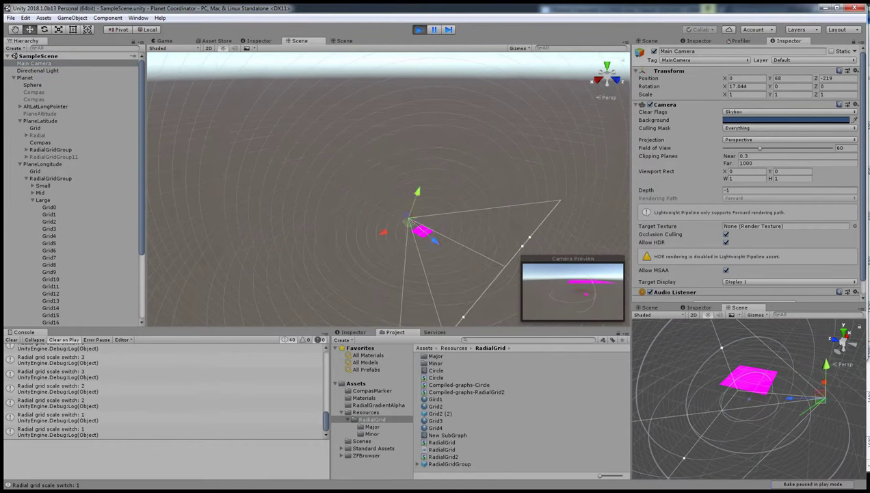
click(43, 185)
Inspect the Mid group and multi-select the Grid0 through Grid5 planes.
click(40, 193)
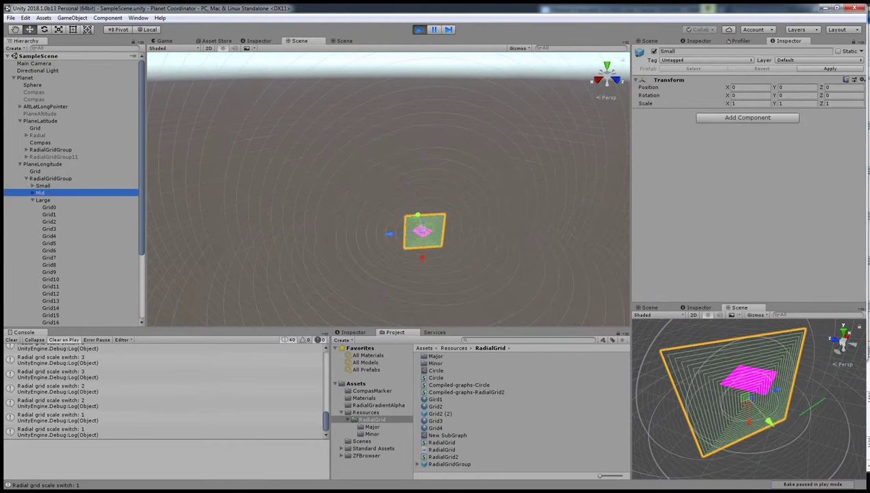
click(48, 207)
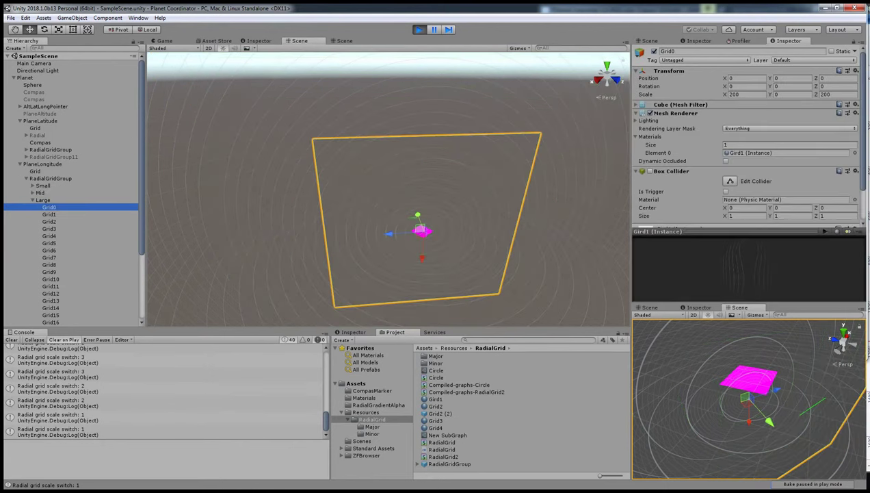
scroll(388, 187, up, 2)
scroll(388, 186, up, 2)
scroll(388, 187, up, 2)
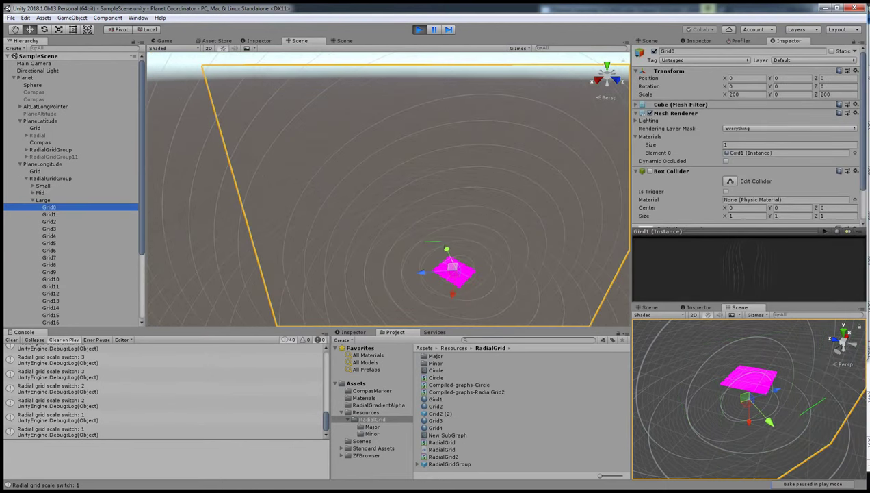
scroll(388, 187, up, 2)
scroll(388, 187, up, 2)
scroll(388, 186, up, 2)
scroll(388, 187, up, 2)
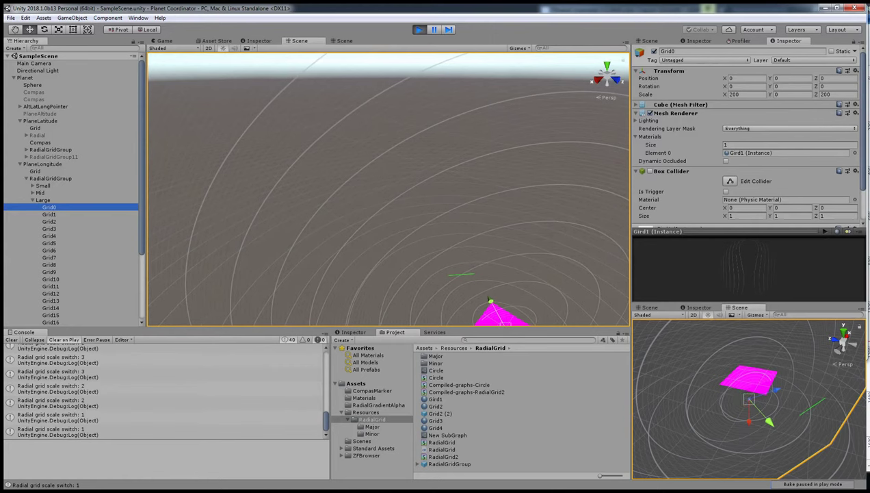
key(shift+Down)
key(shift+Down)
key(shift+Down)
key(shift+Down)
key(shift+Down)
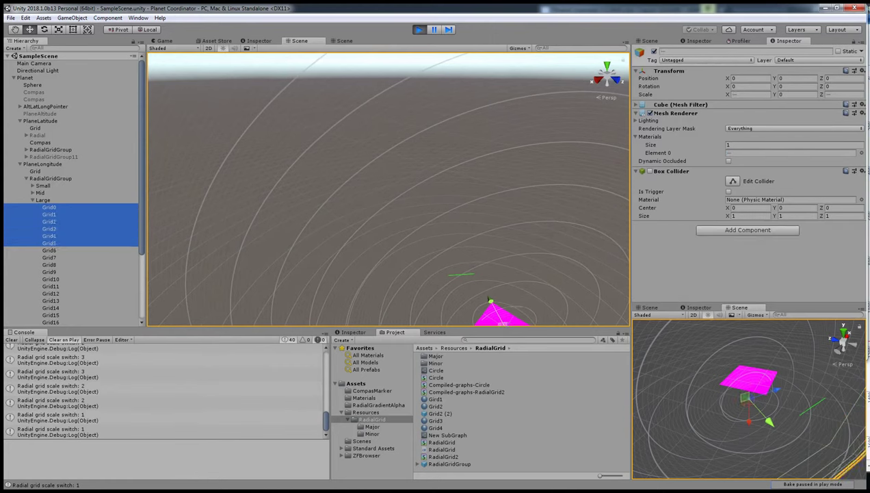
click(490, 300)
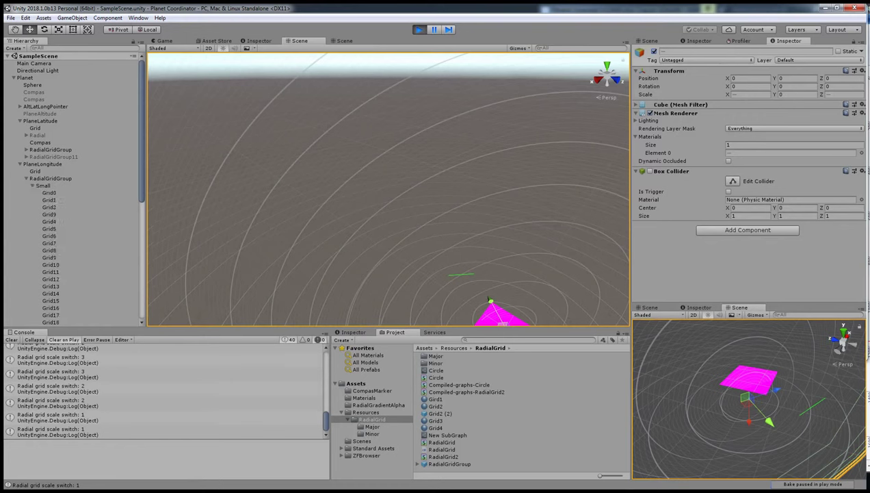
Select Mid's Grid1 through Grid9, then double-click Small to frame it in the Scene.
click(32, 186)
click(40, 192)
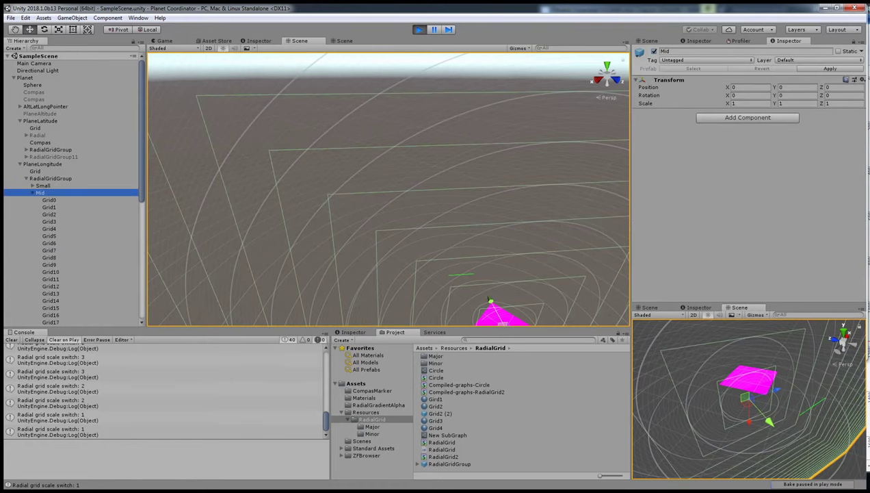
click(48, 206)
shift+click(49, 264)
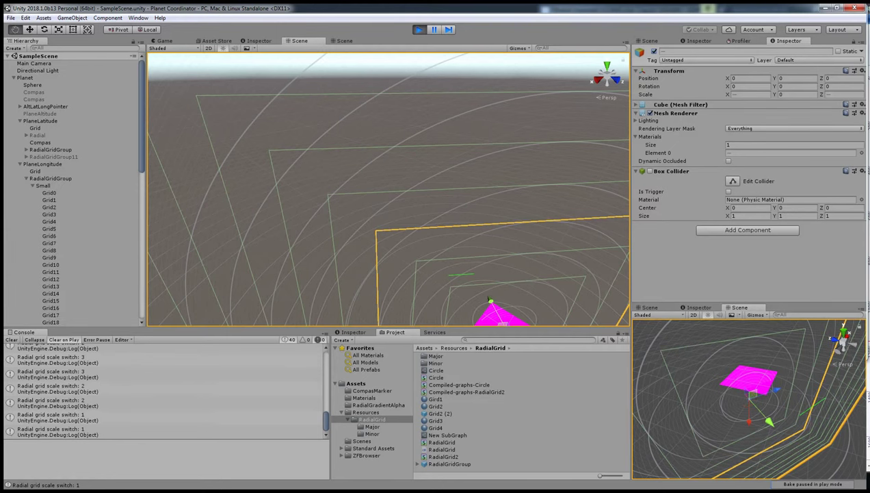
key(f)
double_click(42, 186)
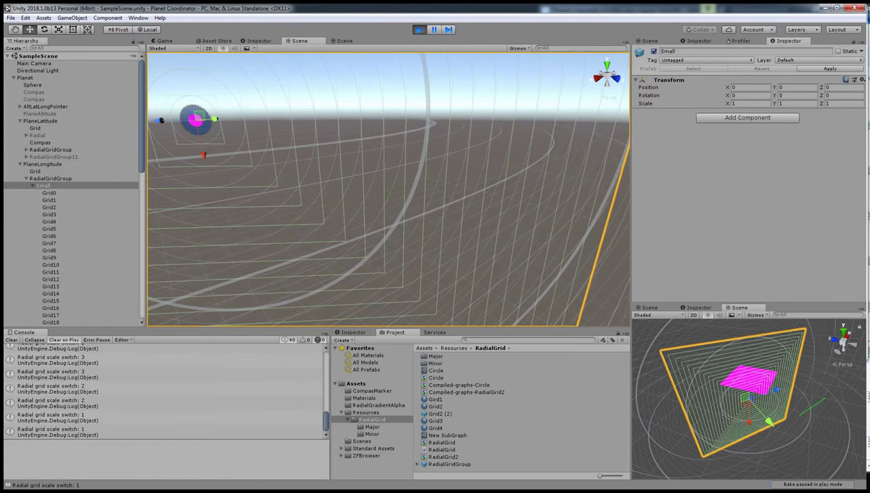
Inspect Grid0, Grid7 and Grid12, then select Grid9 through Grid12 together.
click(42, 185)
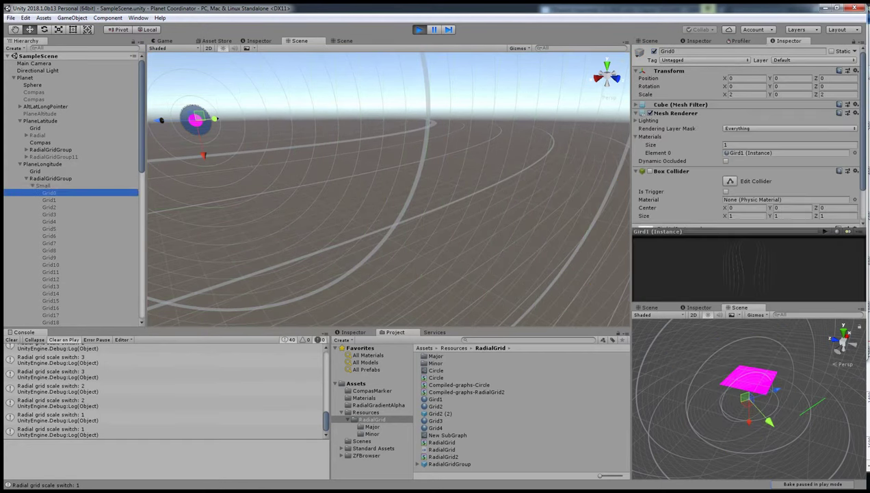
click(654, 51)
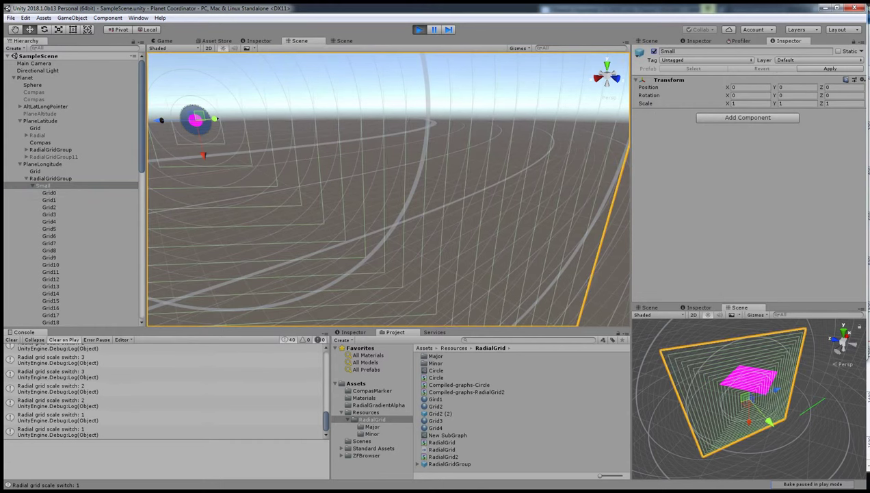
click(49, 192)
click(48, 243)
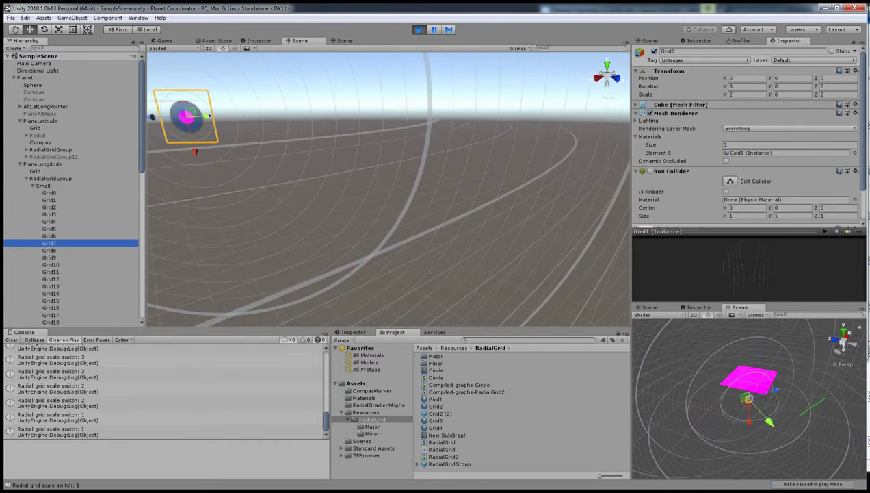
key(Down)
key(Down)
key(Down)
key(Down)
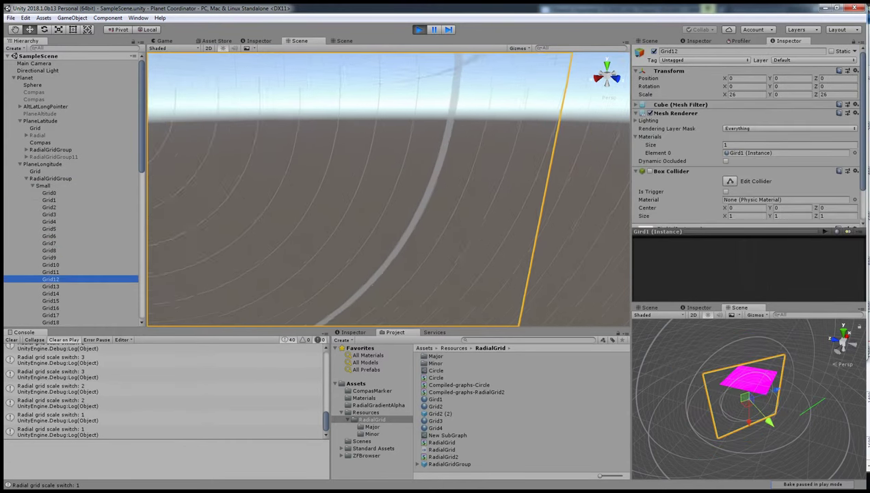
key(Down)
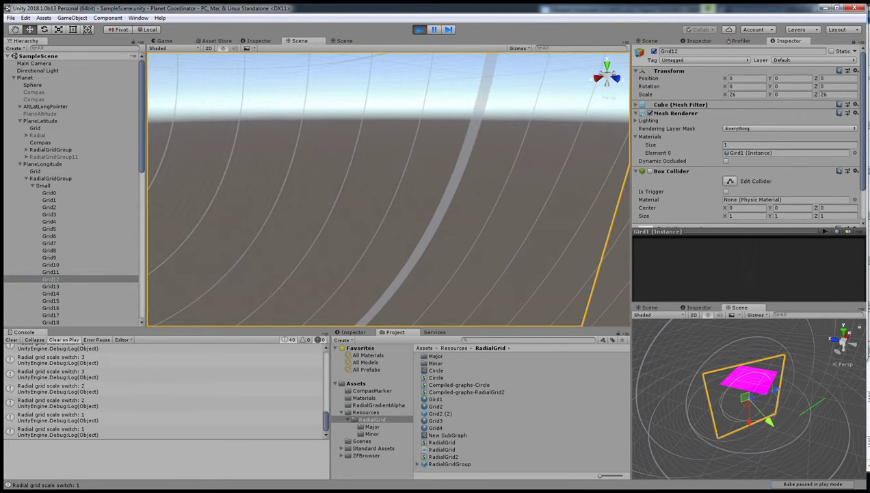
shift+click(49, 257)
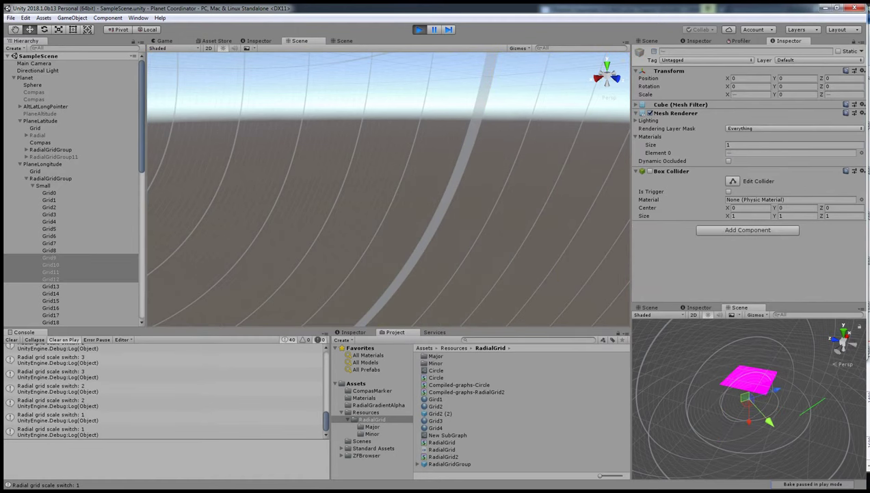
Recheck Grid0 and Grid9 (scale 20), view the Gird1 material, and resume play mode.
click(50, 193)
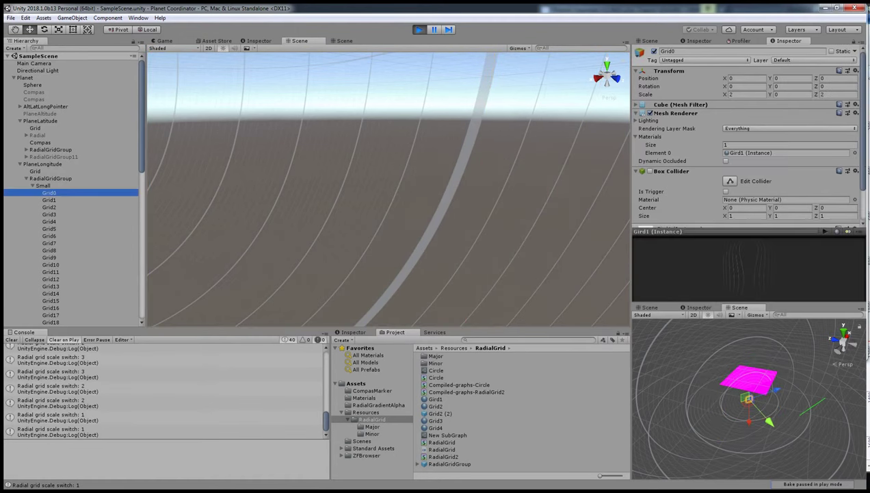
click(49, 257)
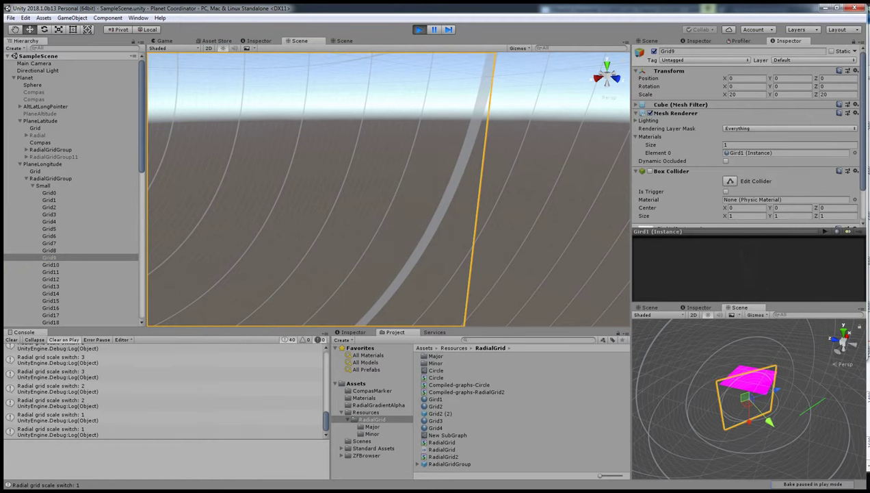
scroll(746, 137, down, 2)
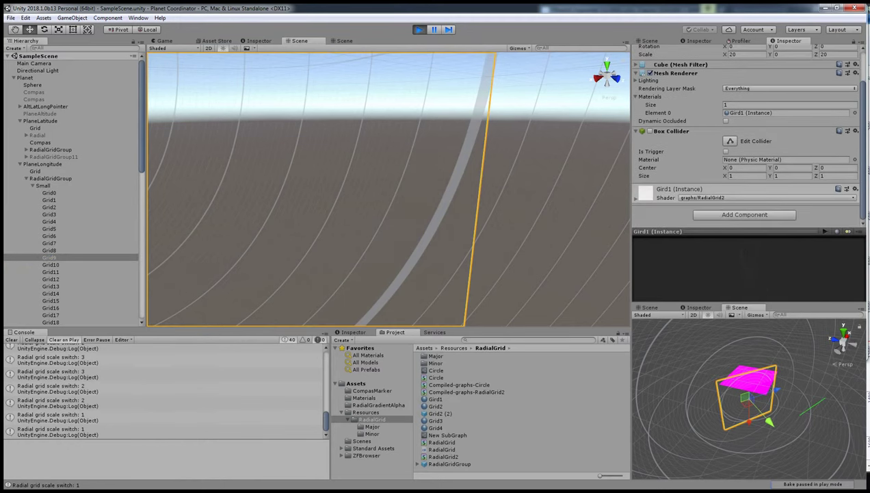
scroll(746, 137, down, 3)
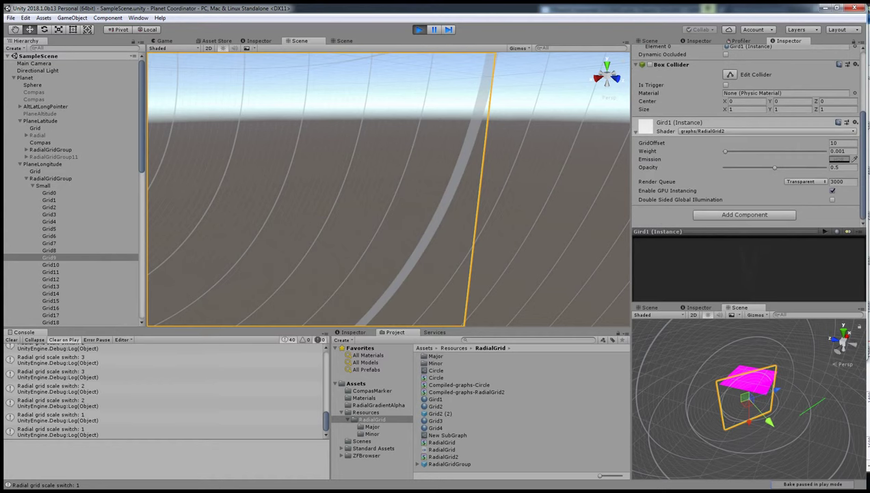
key(ctrl+shift+p)
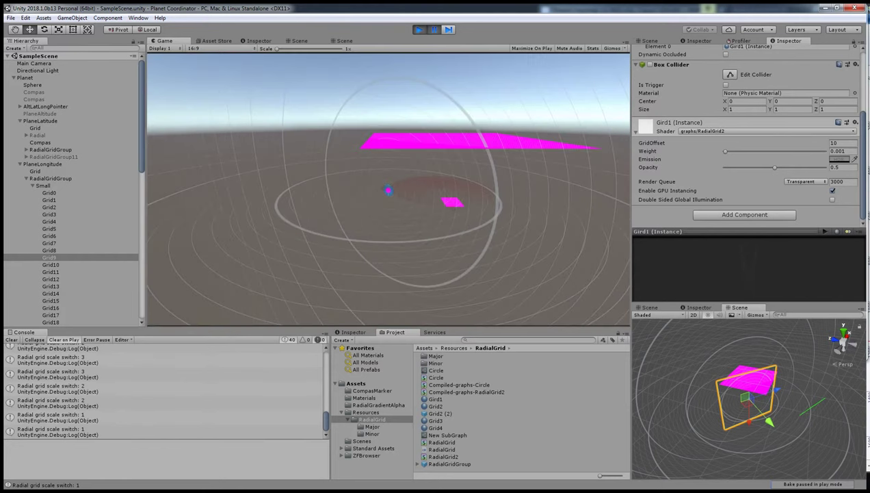
Select the RadialGrid2 shader asset and open it in the Shader Graph editor.
click(443, 456)
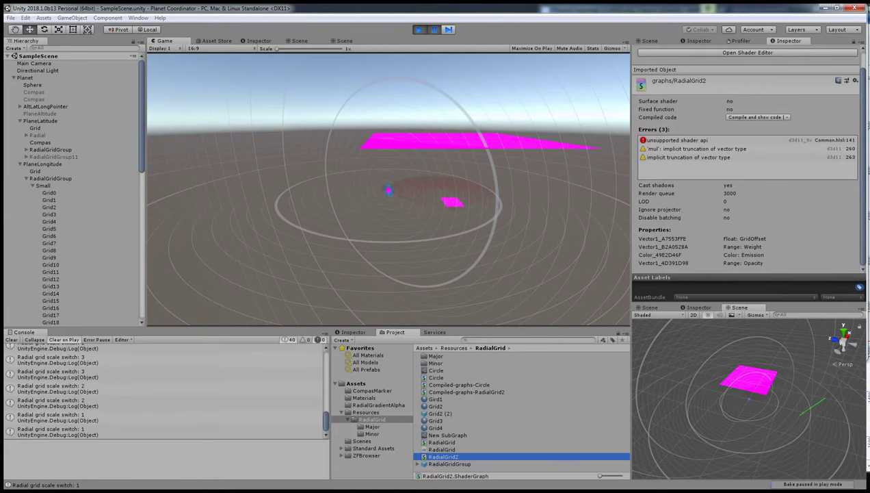
double_click(443, 456)
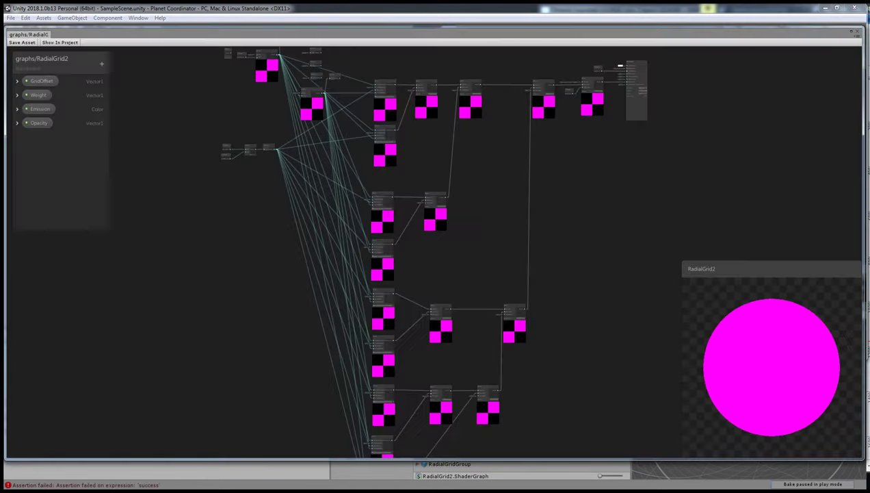
mouse_move(384, 205)
middle_down()
mouse_move(478, 321)
mouse_move(466, 192)
middle_up()
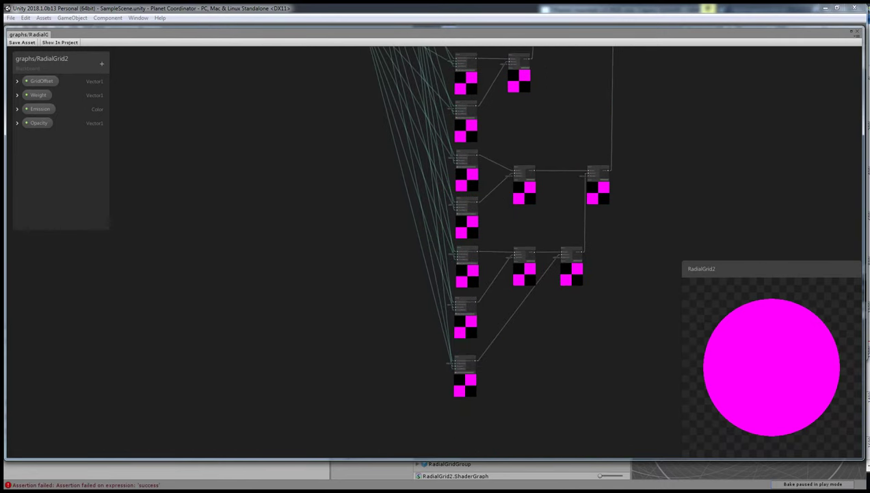
scroll(410, 226, up, 2)
scroll(410, 226, up, 1)
scroll(410, 226, up, 2)
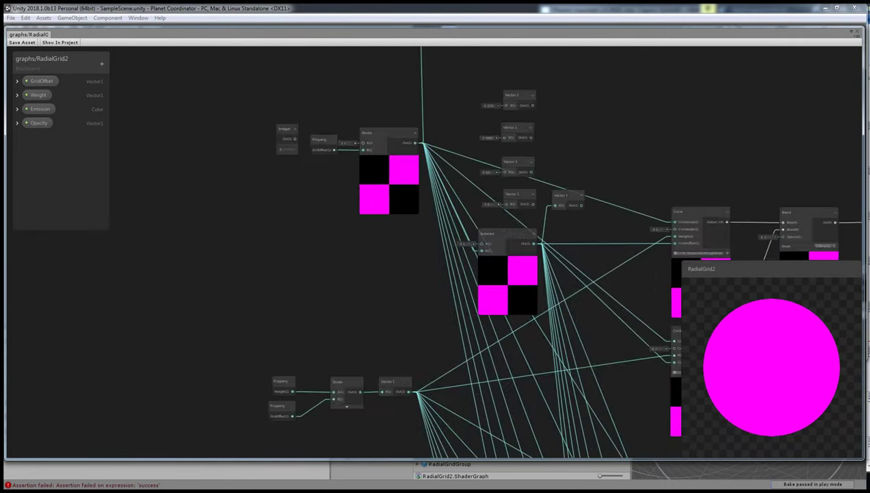
scroll(410, 226, up, 1)
mouse_move(437, 219)
middle_down()
mouse_move(446, 237)
mouse_move(215, 153)
middle_up()
scroll(462, 222, up, 1)
scroll(462, 222, up, 1)
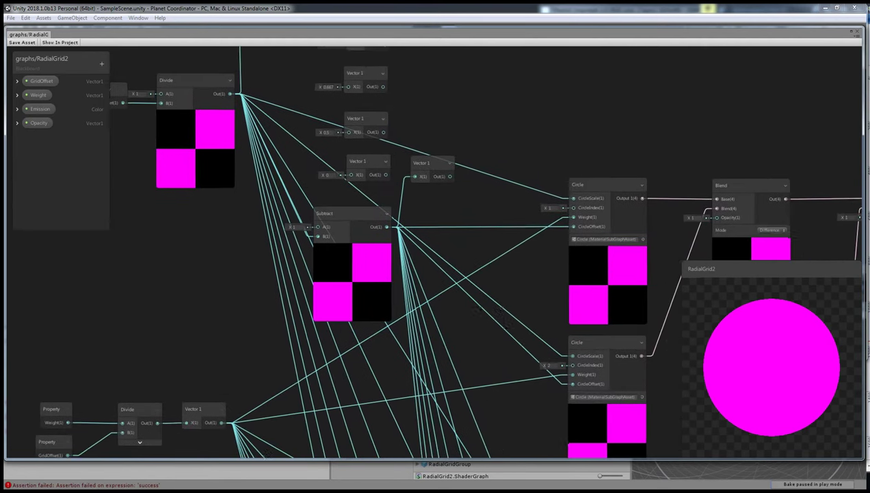
middle_drag(437, 226, 249, 207)
middle_drag(438, 226, 353, 181)
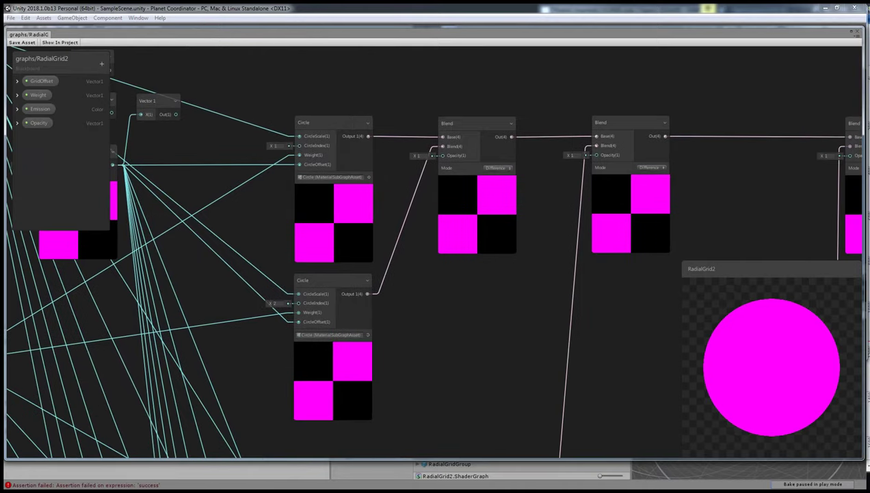
middle_drag(438, 226, 485, 201)
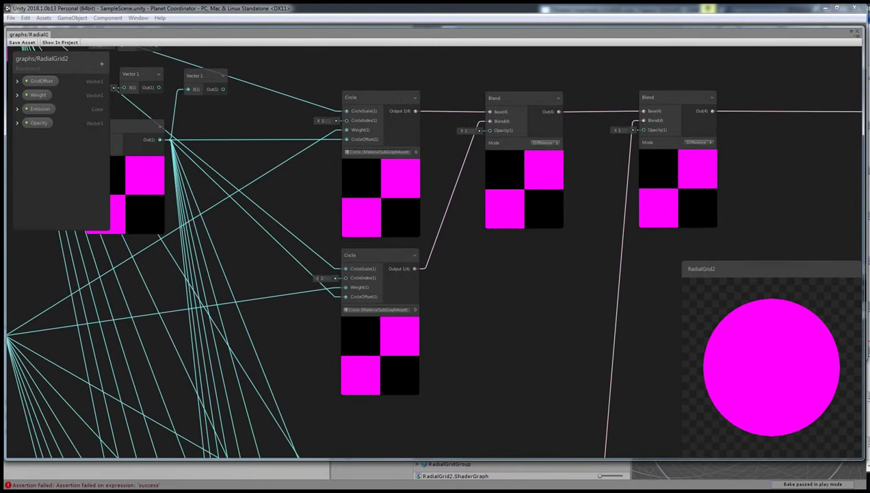
mouse_move(195, 236)
middle_down()
mouse_move(441, 214)
mouse_move(190, 278)
middle_up()
mouse_move(438, 226)
middle_down()
mouse_move(298, 245)
mouse_move(433, 225)
mouse_move(345, 237)
middle_up()
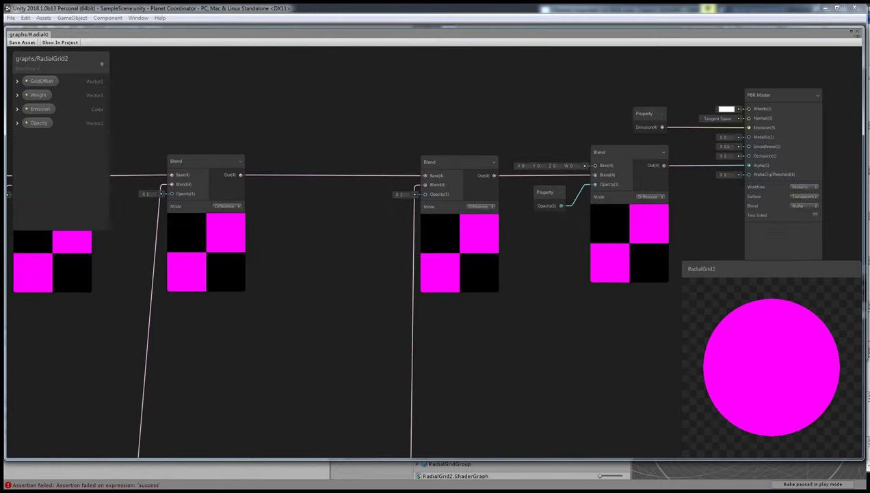
middle_drag(438, 226, 291, 238)
middle_drag(410, 342, 382, 344)
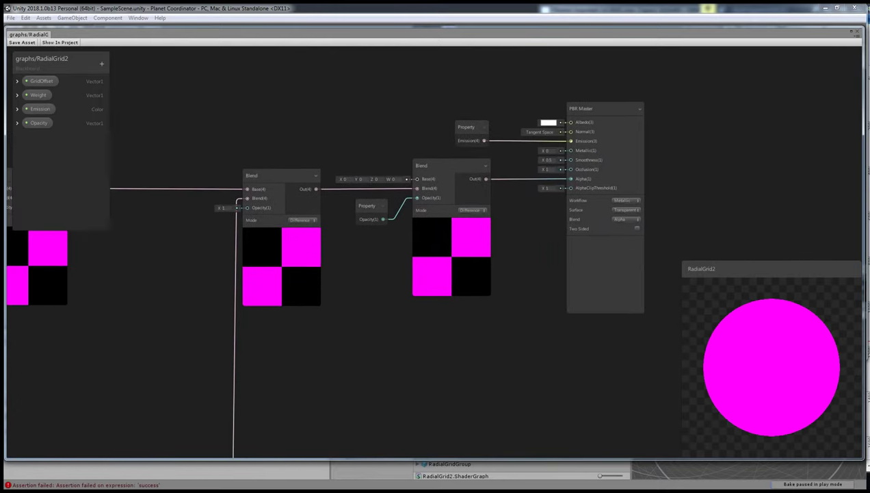
scroll(435, 253, down, 5)
scroll(435, 253, up, 2)
scroll(436, 254, down, 1)
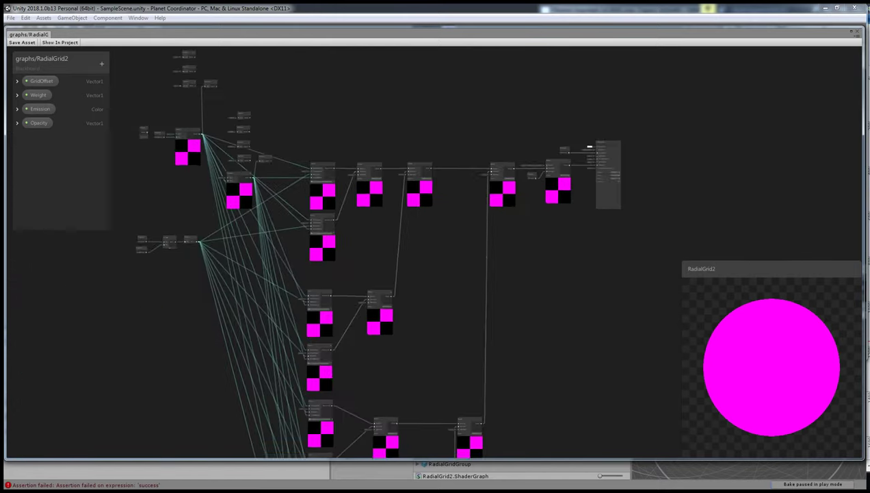
middle_drag(435, 274, 439, 251)
scroll(380, 181, up, 5)
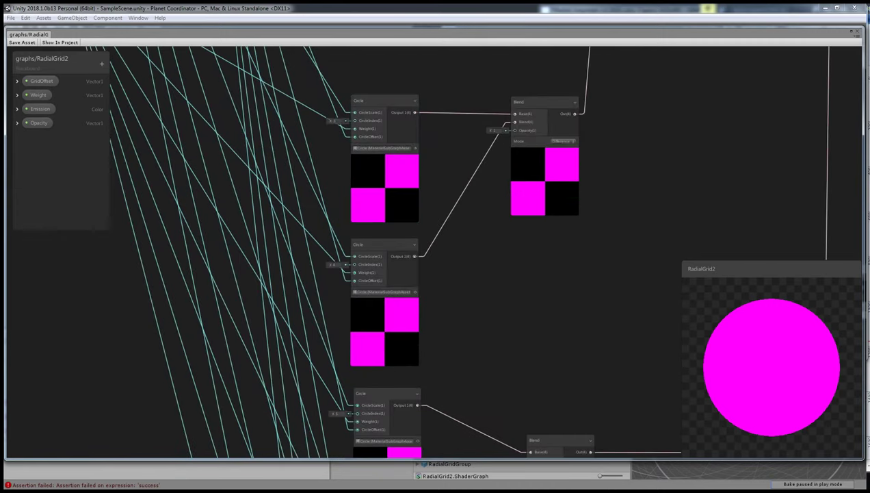
middle_drag(385, 159, 393, 55)
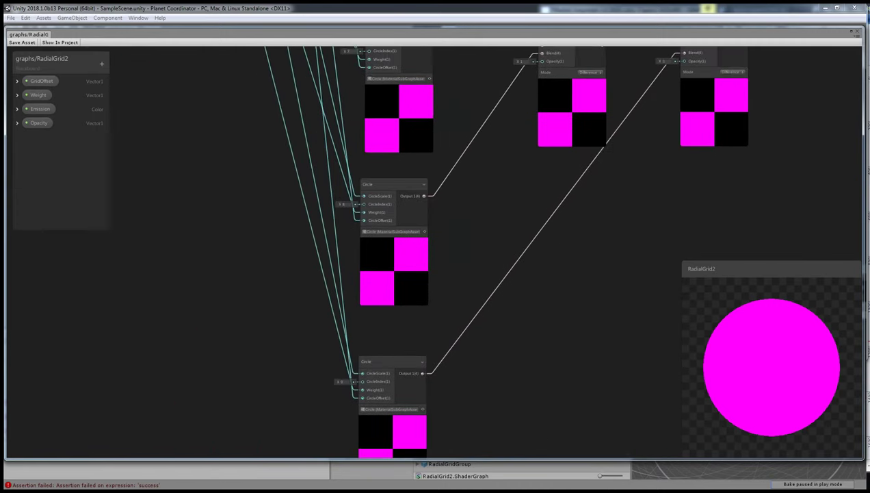
mouse_move(411, 274)
middle_down()
mouse_move(410, 192)
mouse_move(274, 192)
mouse_move(281, 217)
middle_up()
scroll(397, 254, down, 3)
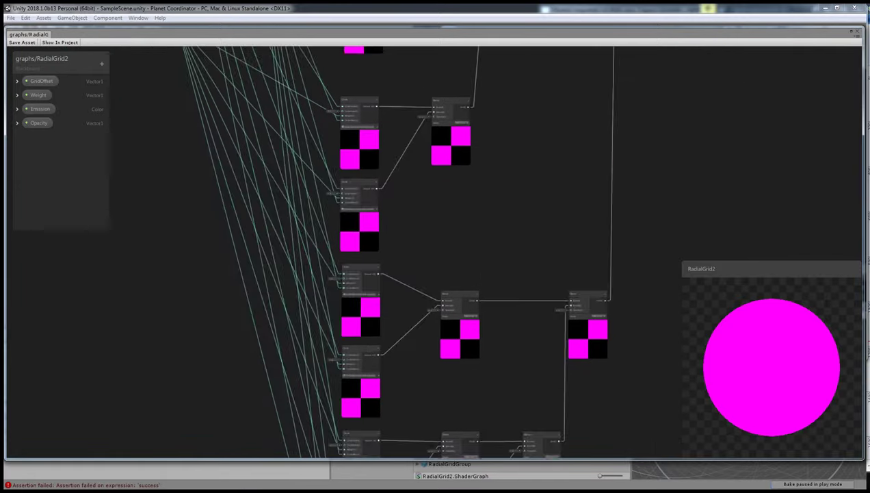
scroll(472, 178, down, 3)
scroll(472, 178, up, 2)
scroll(472, 178, up, 2)
scroll(472, 178, up, 1)
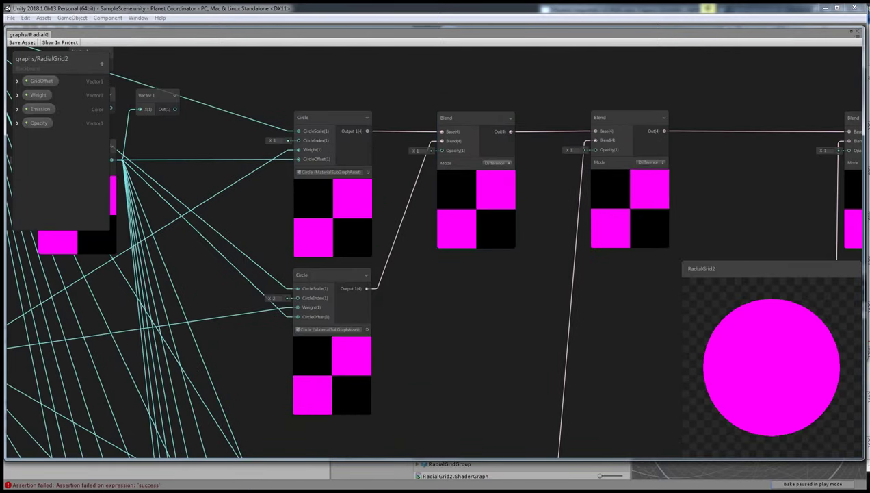
scroll(524, 279, down, 2)
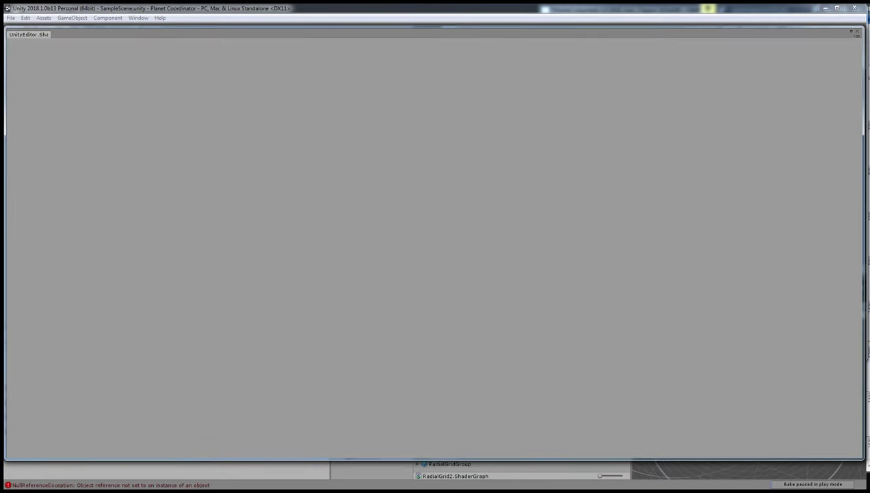
Open the Circle sub-graph from its node, then open RadialGrid.ShaderGraph from the Project window.
scroll(375, 226, up, 2)
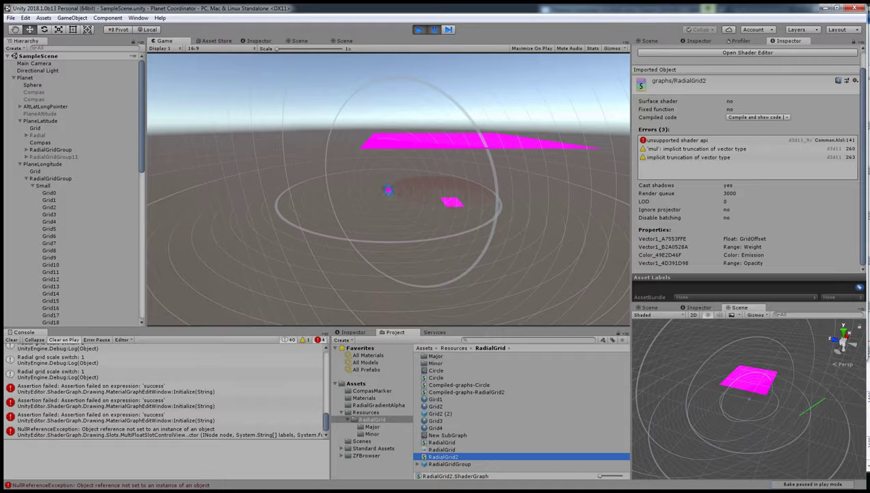
double_click(436, 371)
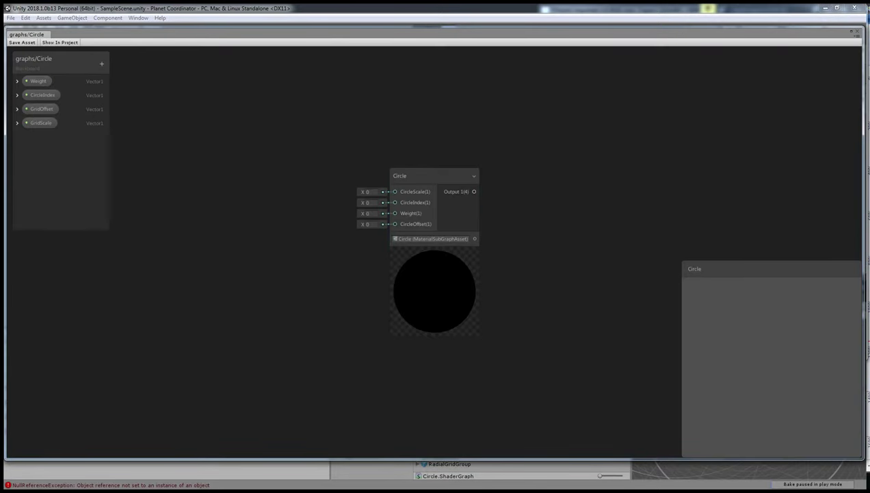
click(434, 287)
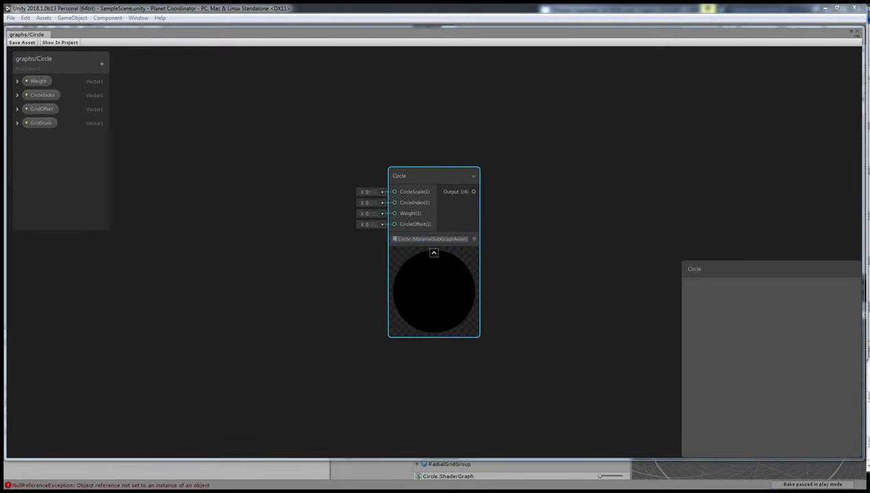
double_click(431, 238)
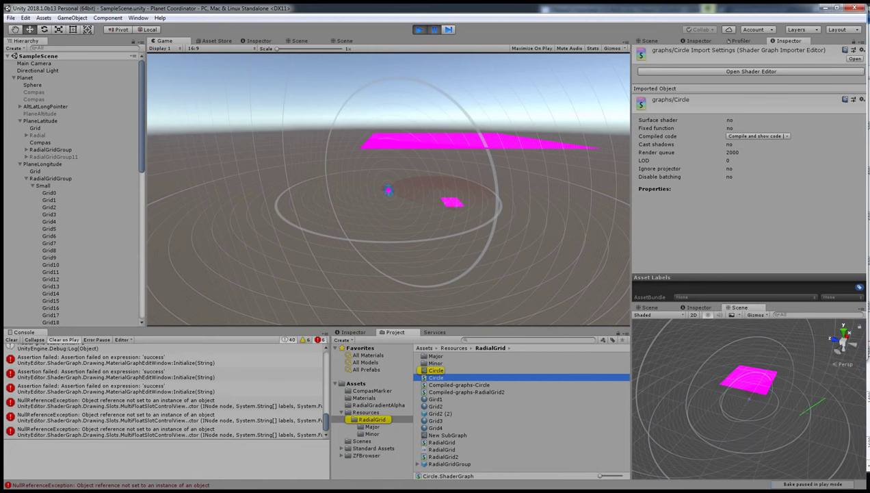
double_click(441, 442)
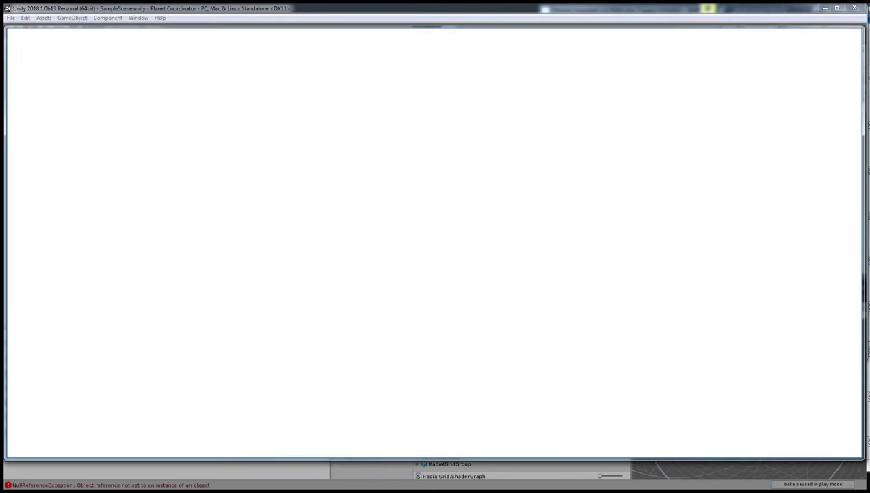
Zoom into the RadialGrid graph, pan to the Ellipse and Blend nodes, and box-select the top Weight group.
scroll(410, 260, up, 2)
scroll(410, 260, up, 2)
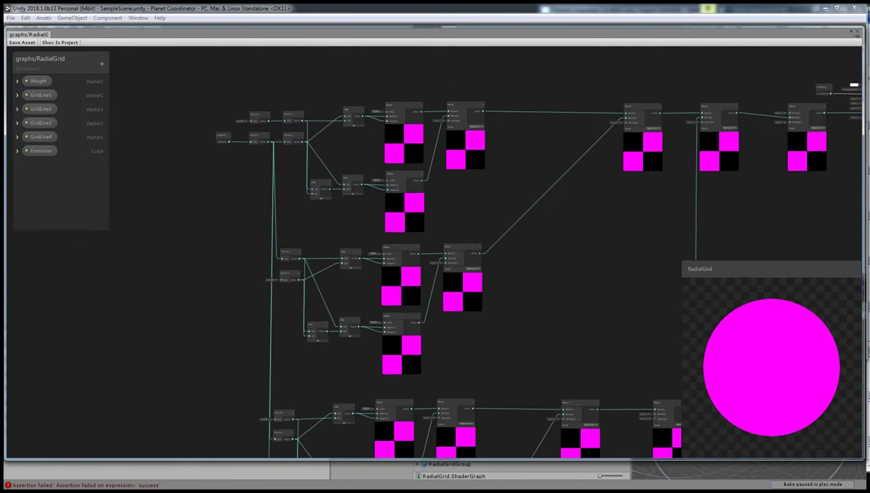
scroll(411, 260, up, 2)
scroll(411, 259, up, 2)
middle_drag(410, 260, 531, 289)
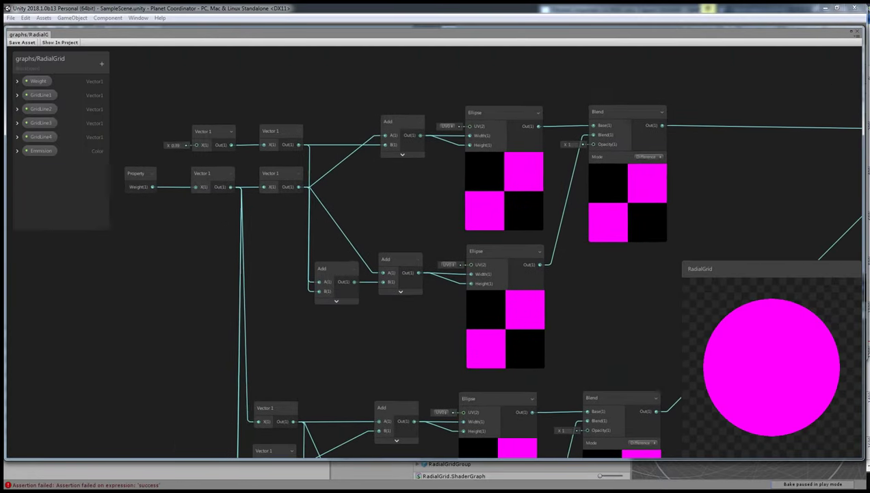
drag(715, 82, 109, 374)
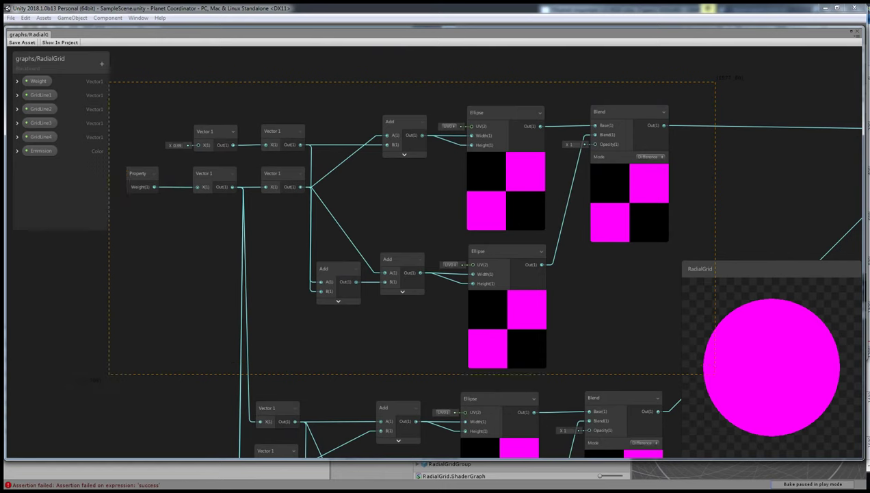
drag(131, 230, 127, 240)
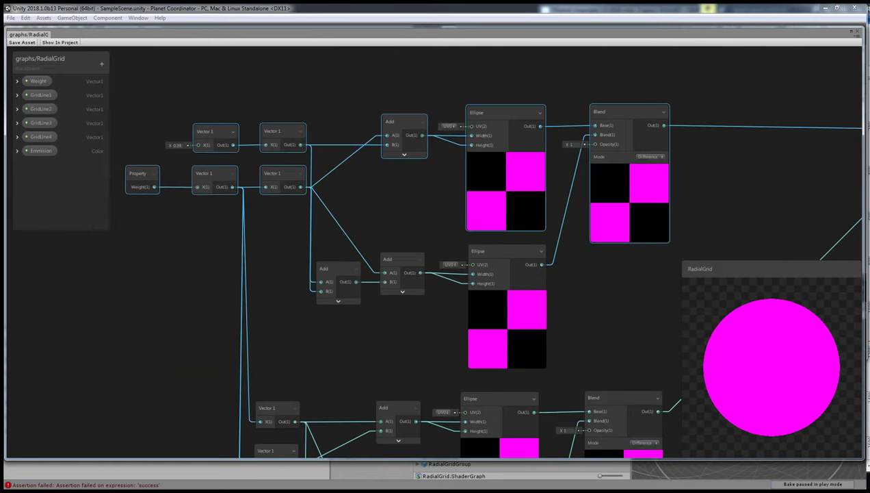
scroll(338, 196, up, 1)
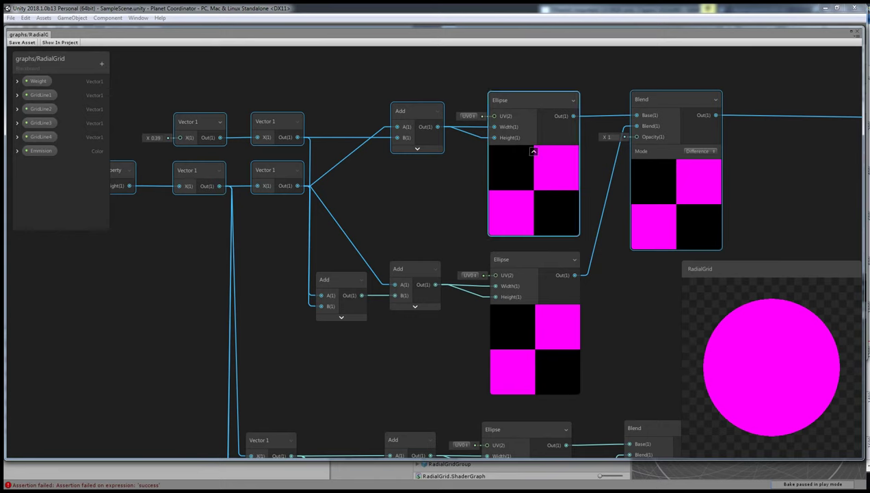
Add a Procedural > Shape > Ellipse node through the Create Node search.
click(520, 80)
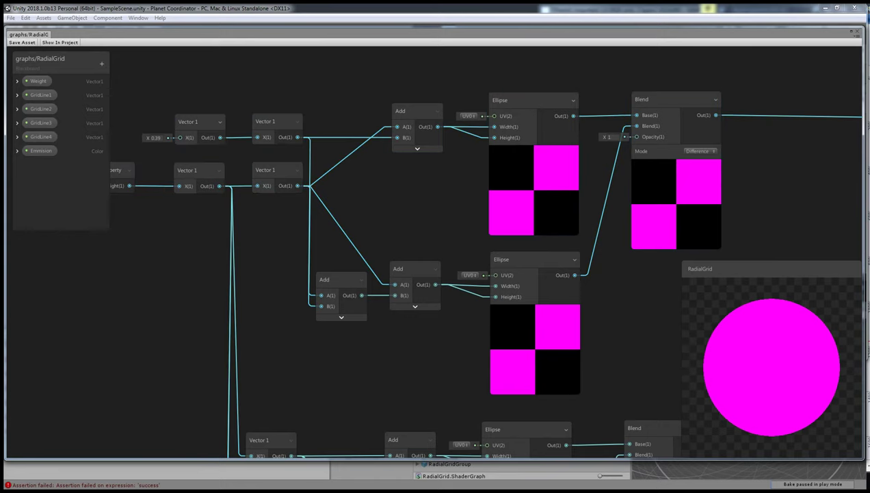
right_click(520, 81)
click(547, 85)
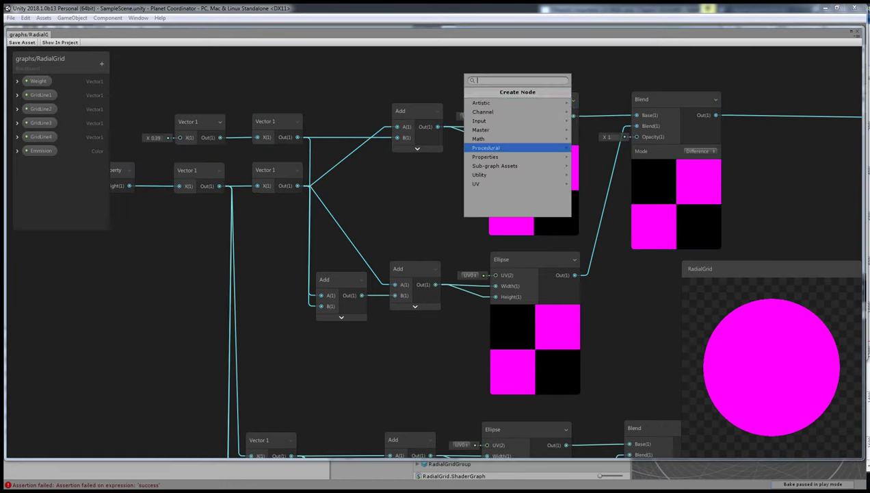
text(el)
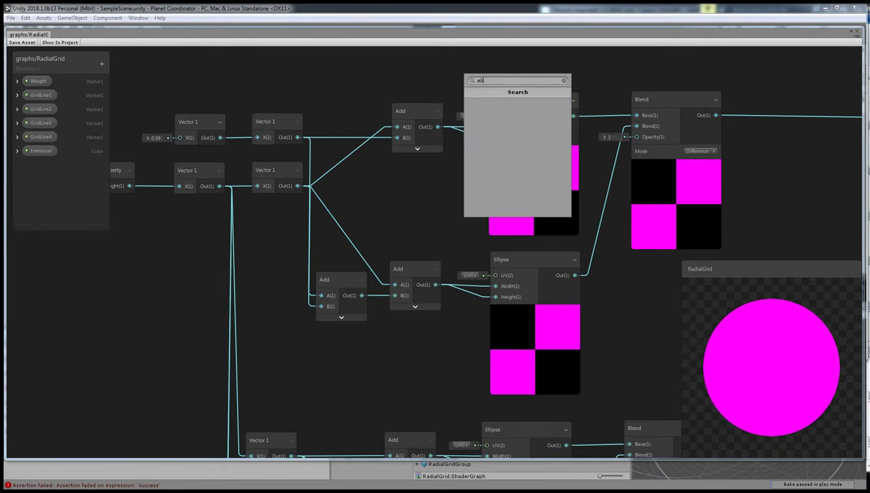
key(BackSpace)
key(BackSpace)
text(E)
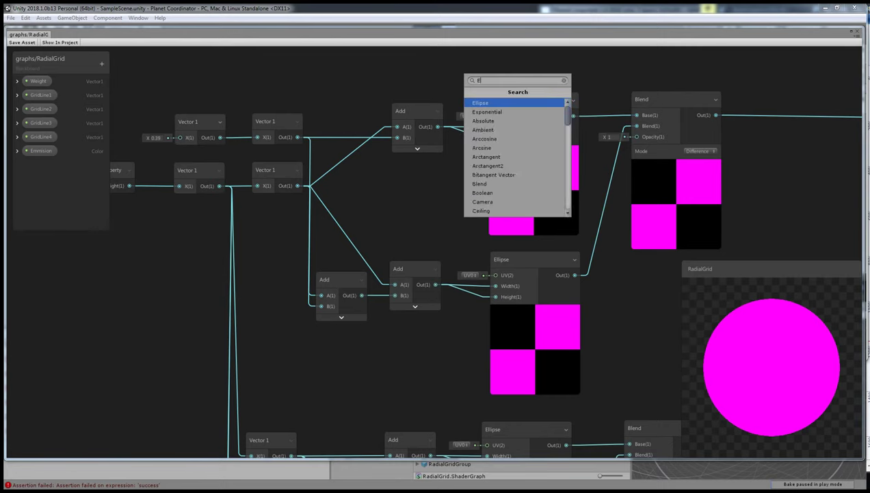
text(l)
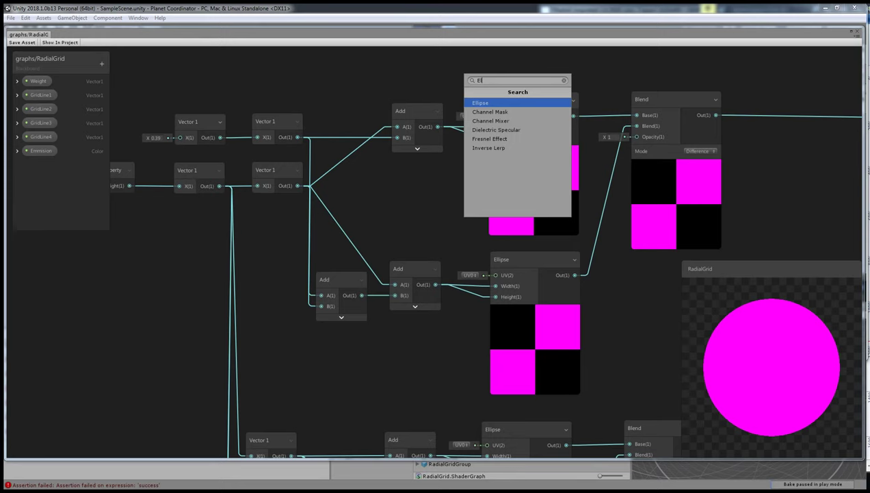
key(BackSpace)
key(BackSpace)
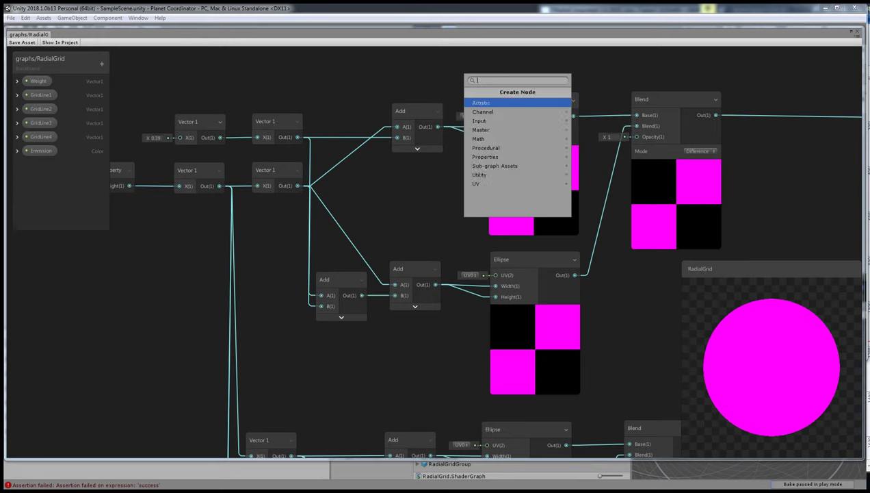
key(Down)
key(Down)
key(Down)
key(Up)
key(Up)
key(Right)
key(Down)
key(Down)
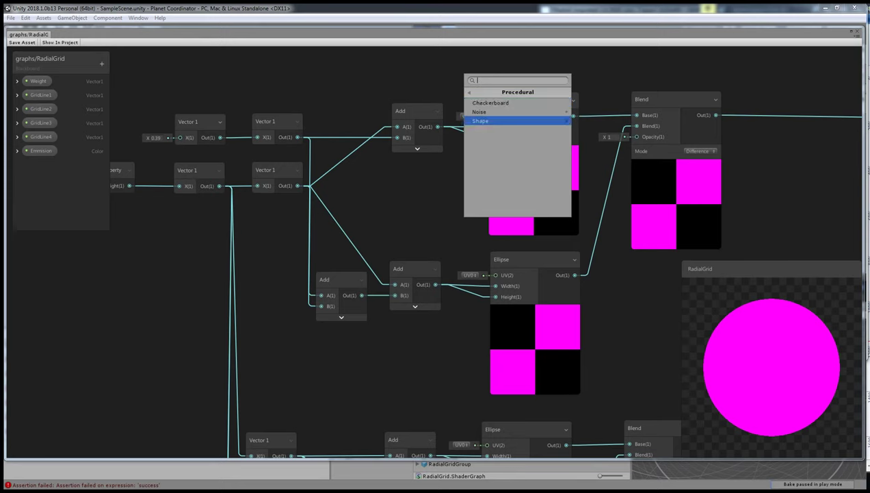
key(Right)
key(Up)
key(Return)
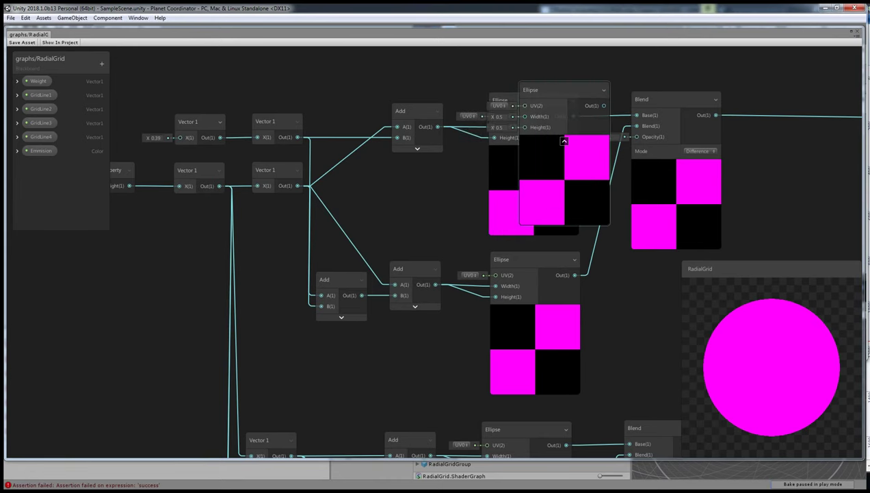
Delete the new Ellipse node, zoom out and close the RadialGrid graph window.
right_click(600, 84)
click(610, 141)
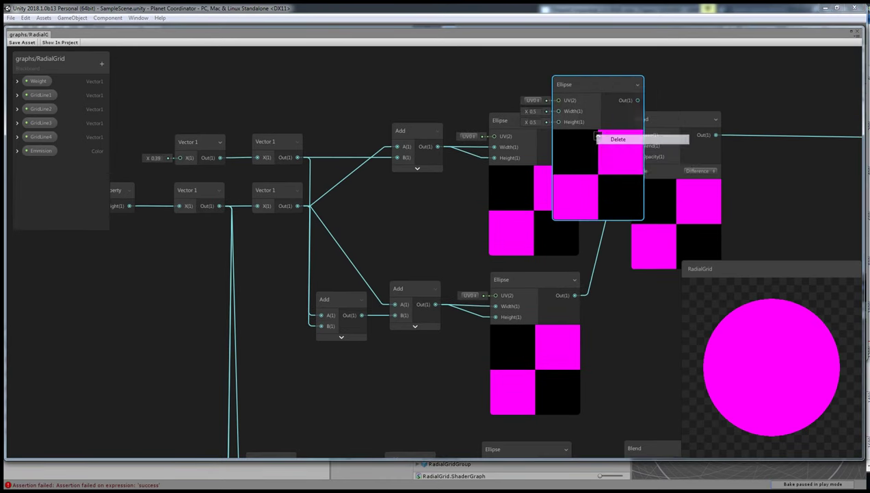
scroll(589, 155, down, 3)
scroll(589, 155, down, 3)
scroll(589, 155, down, 2)
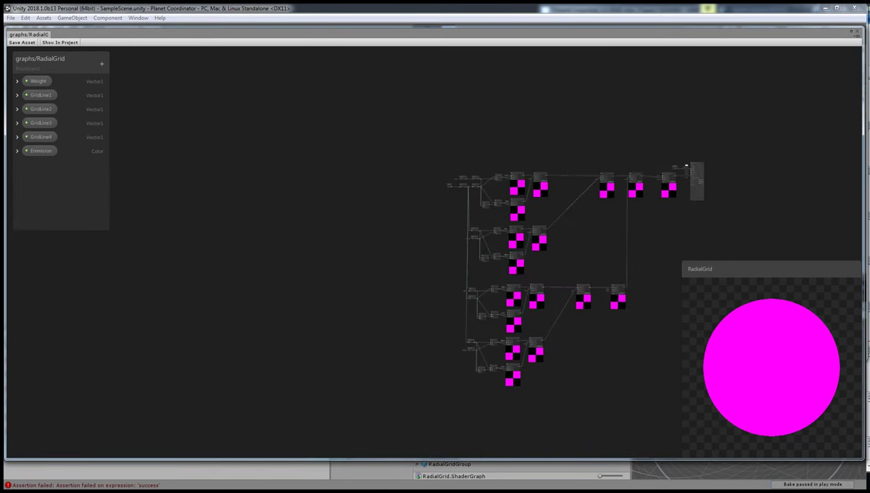
scroll(589, 154, down, 2)
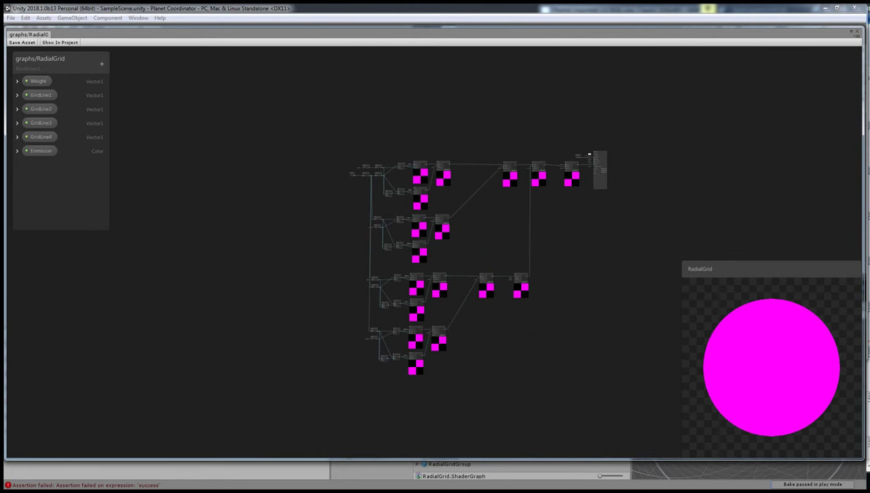
key(Return)
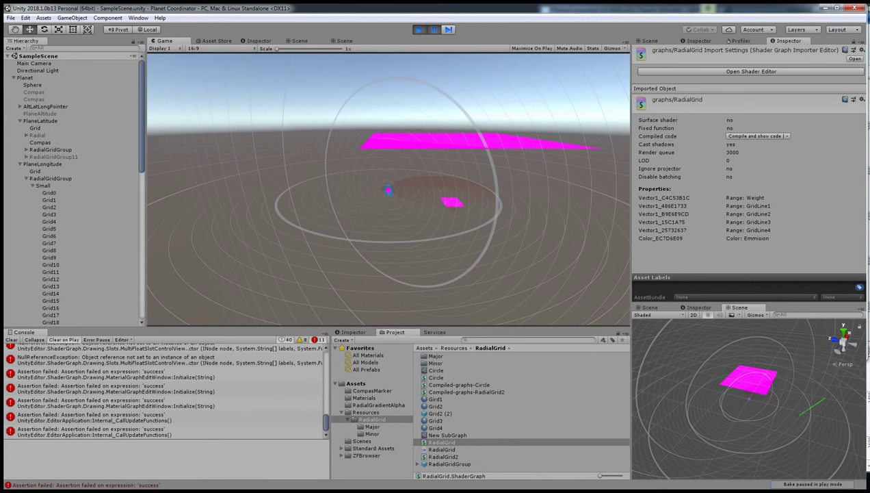
Open the Profiler in the side panel and view the frame's Rendering statistics.
key(ctrl+7)
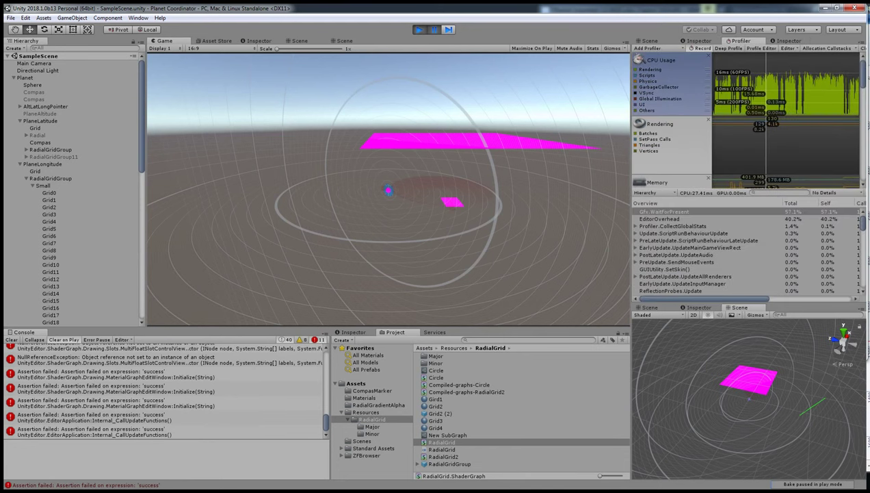
scroll(745, 250, down, 2)
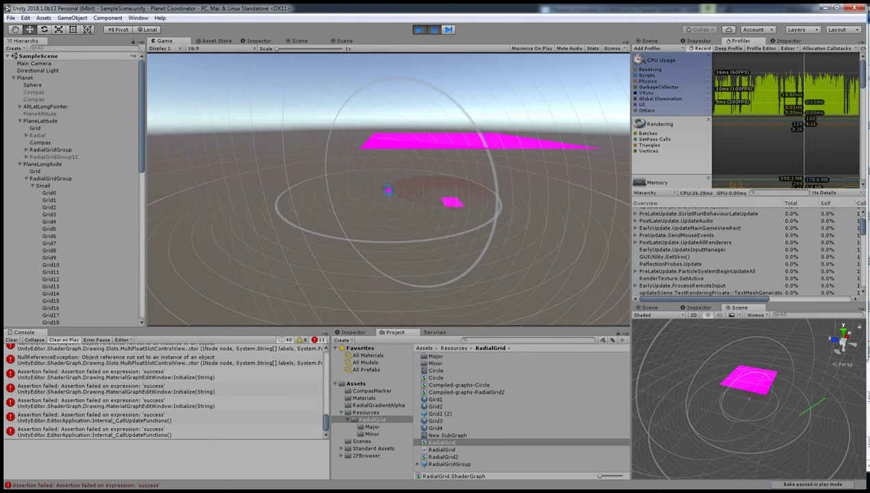
click(661, 137)
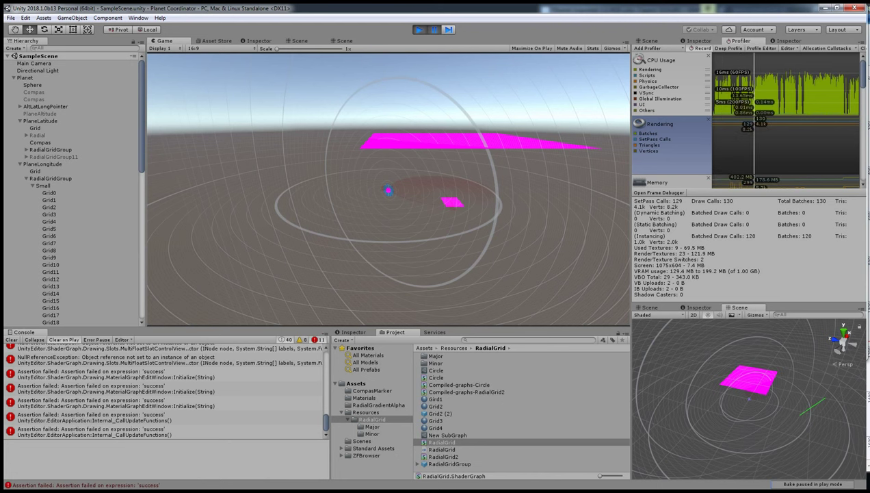
In CPU Usage, step one frame and isolate EditorOverhead (78.0%) and Gfx.WaitForPresent (20.6%).
click(818, 89)
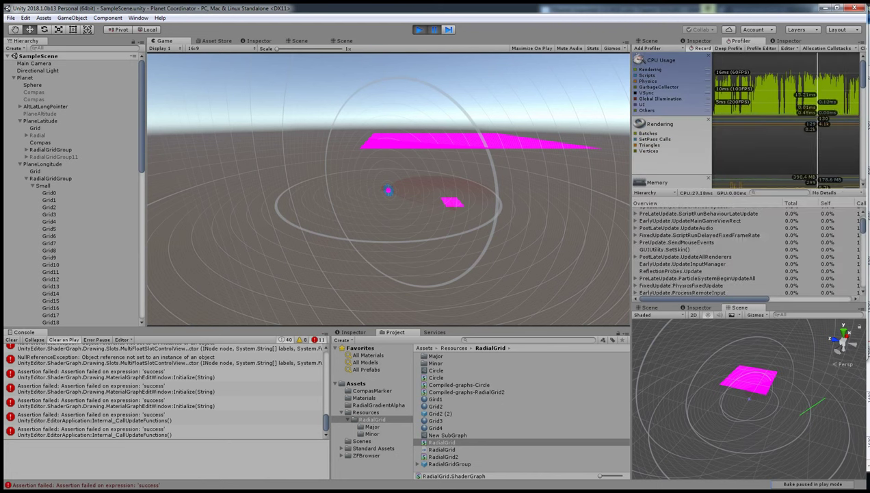
scroll(745, 250, up, 2)
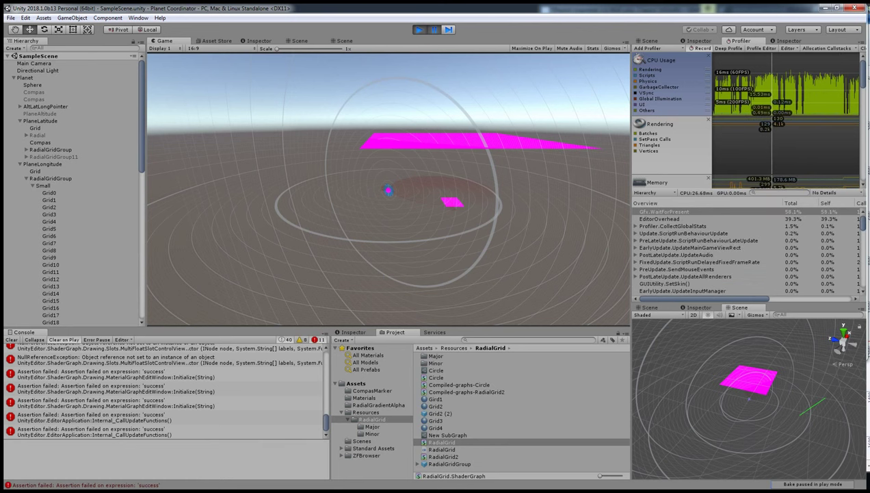
key(Right)
key(Right)
key(Right)
click(659, 212)
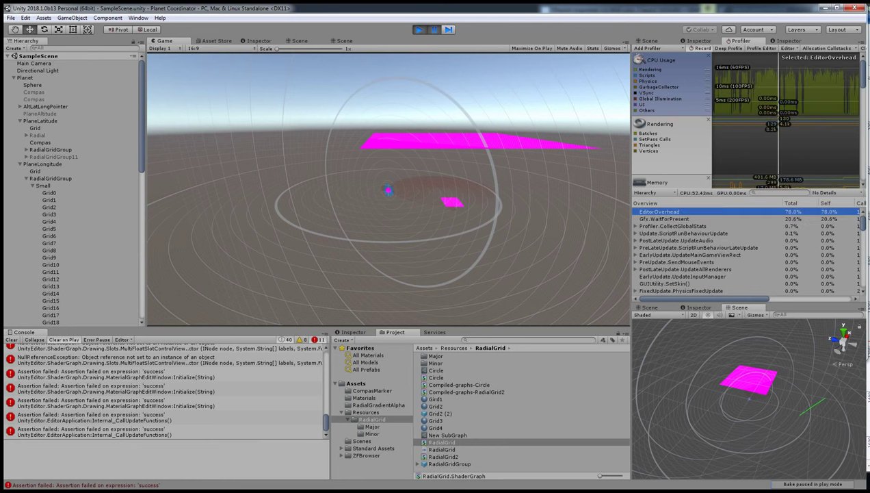
click(663, 218)
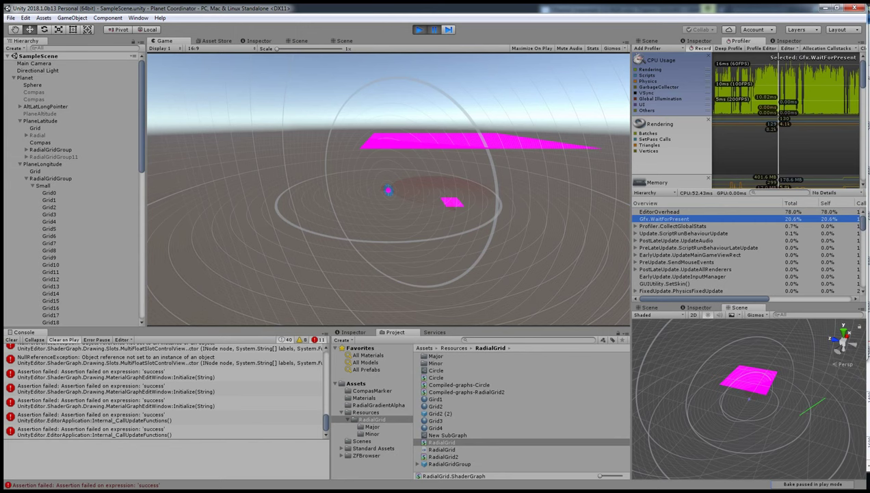